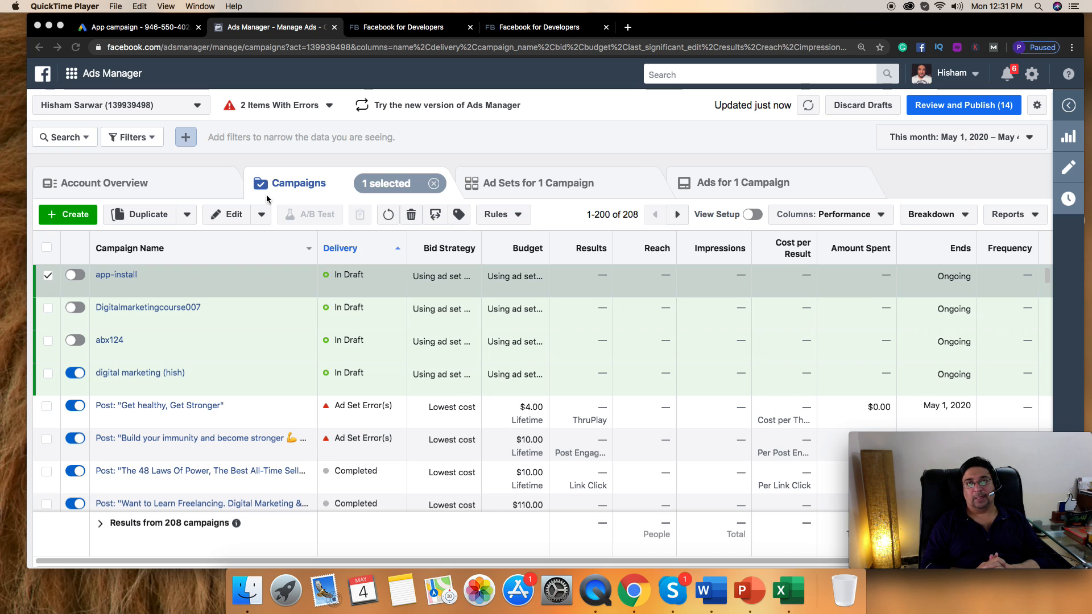
Create a new campaign named "Facebook Mobile App", copy its name, and set the campaign objective to App installs
{"action": "left_click", "coordinate": [74, 219]}
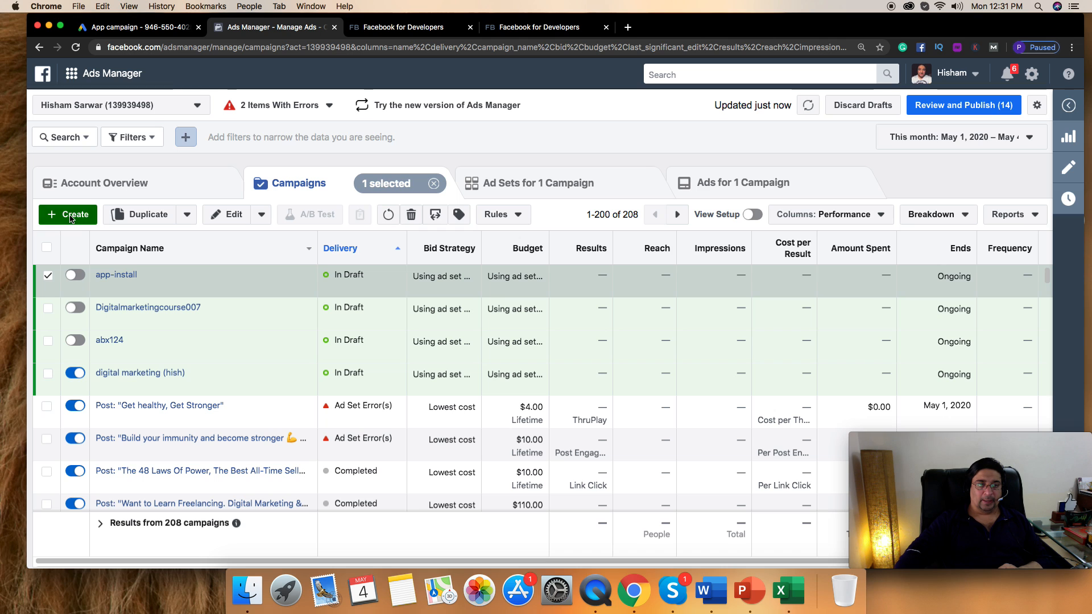
{"action": "left_click", "coordinate": [71, 219]}
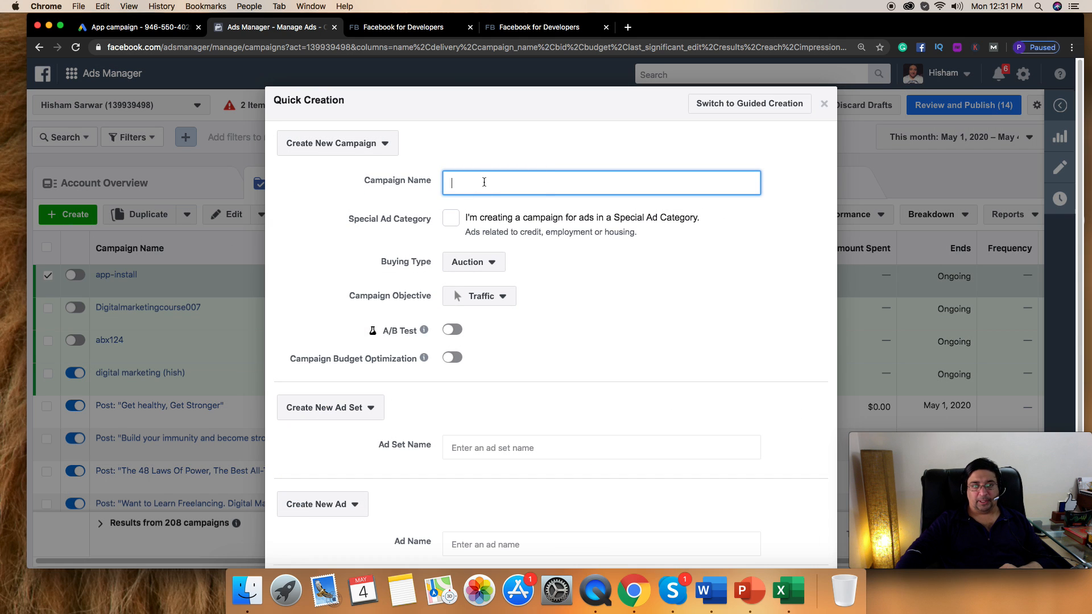
{"action": "type", "text": "Fa"}
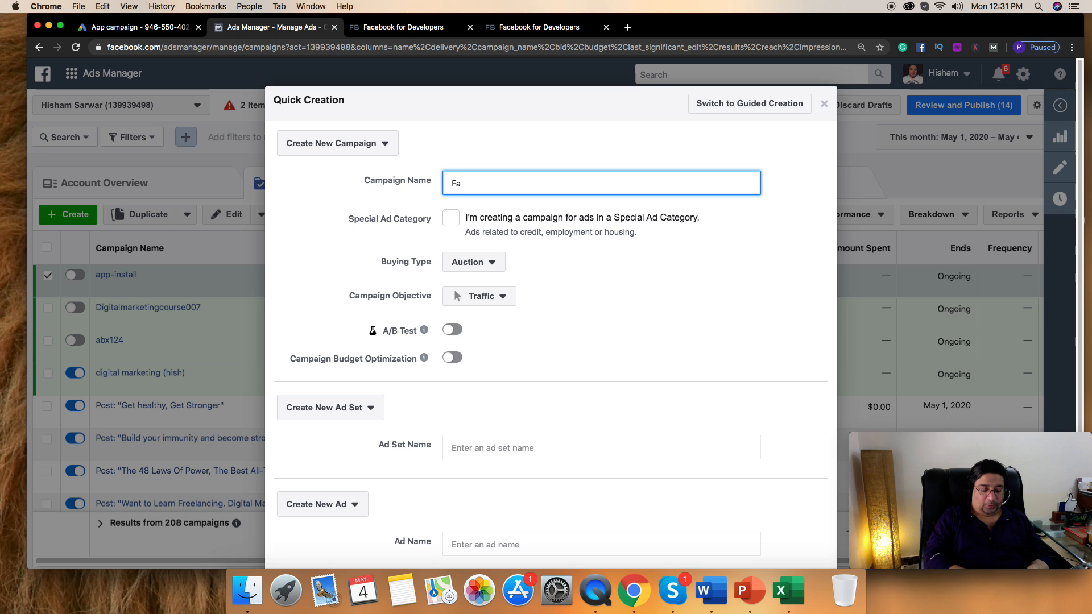
{"action": "type", "text": "cev"}
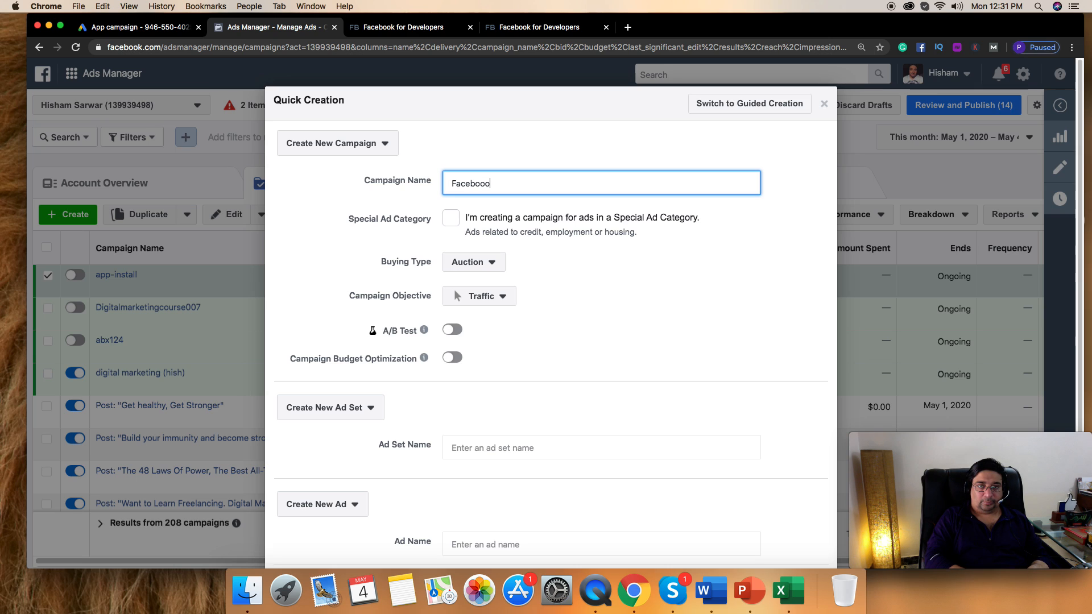
{"action": "type", "text": " M"}
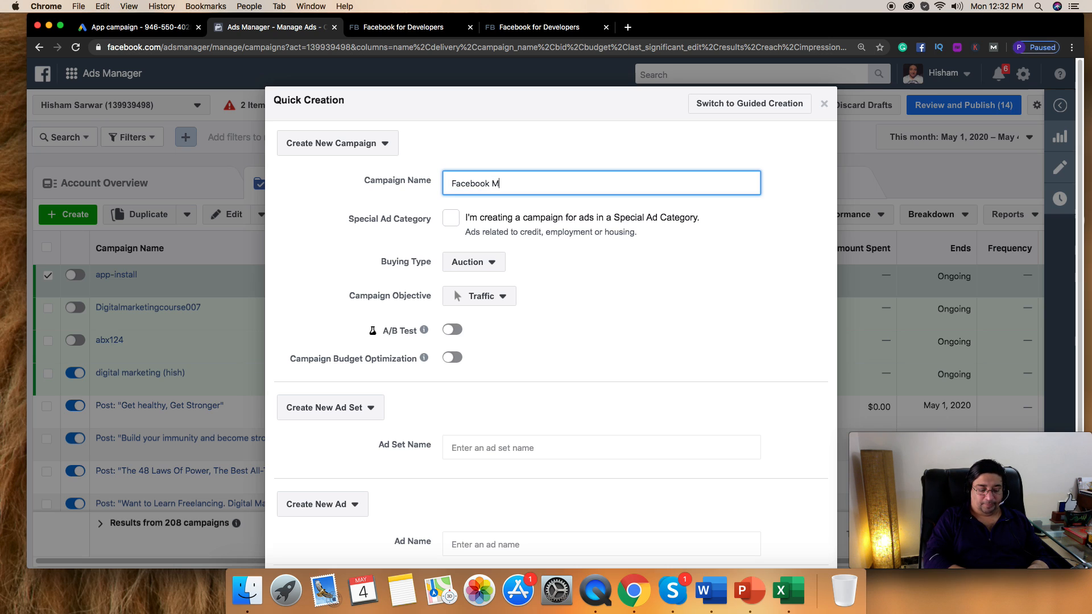
{"action": "type", "text": "obile App"}
{"action": "key", "text": "super+a"}
{"action": "key", "text": "super+c"}
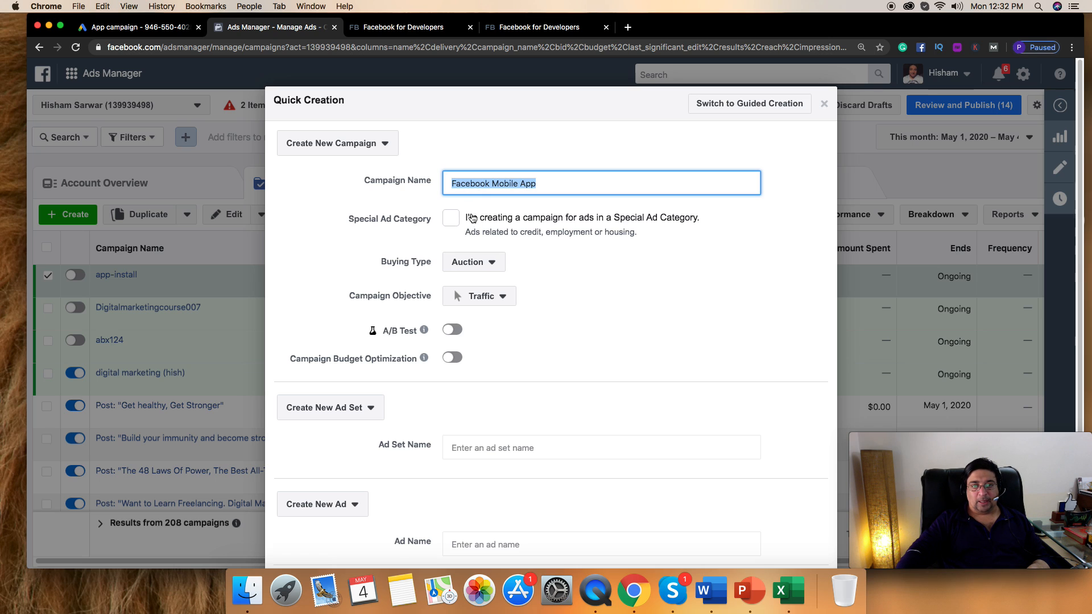
{"action": "left_click", "coordinate": [503, 306]}
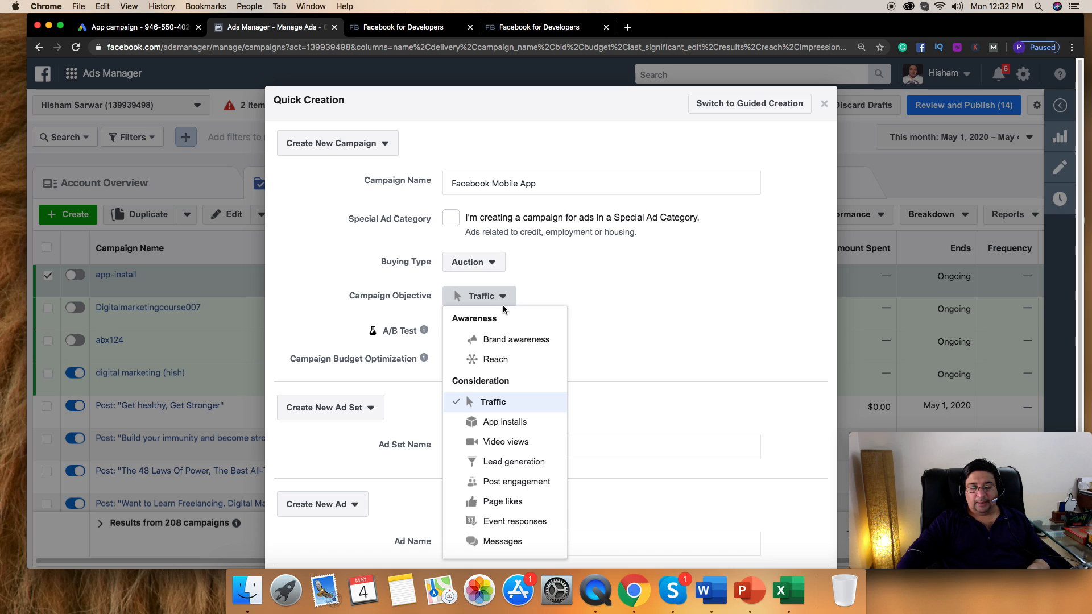
{"action": "left_click", "coordinate": [515, 424]}
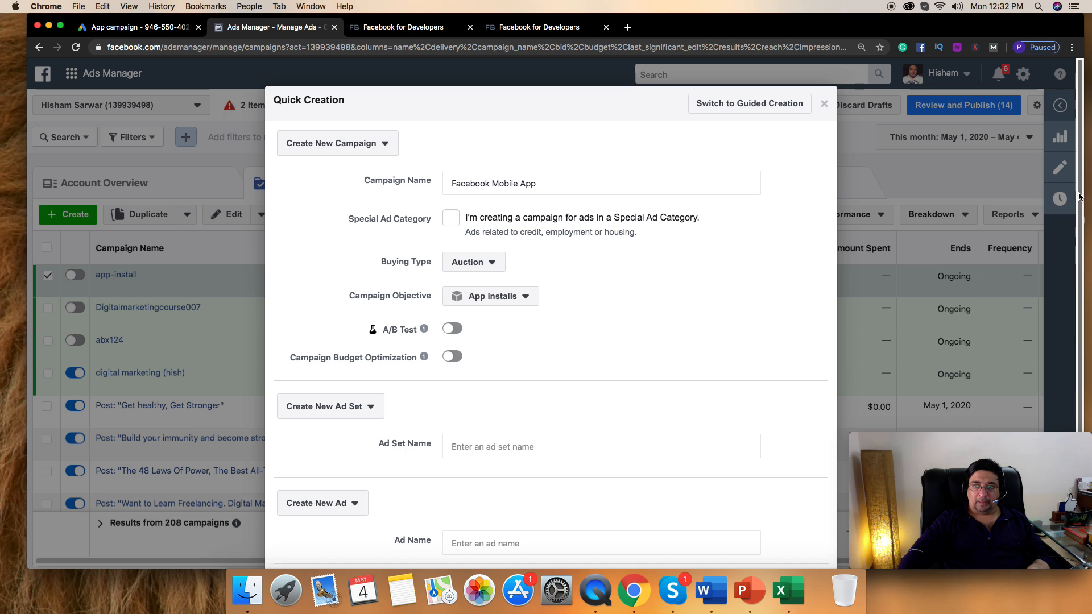
Name the new ad set "Facebook Mobile App1" and the ad "Facebook Mobile App2", and save the campaign to draft
{"action": "left_click_drag", "start_coordinate": [1083, 225], "coordinate": [1082, 304]}
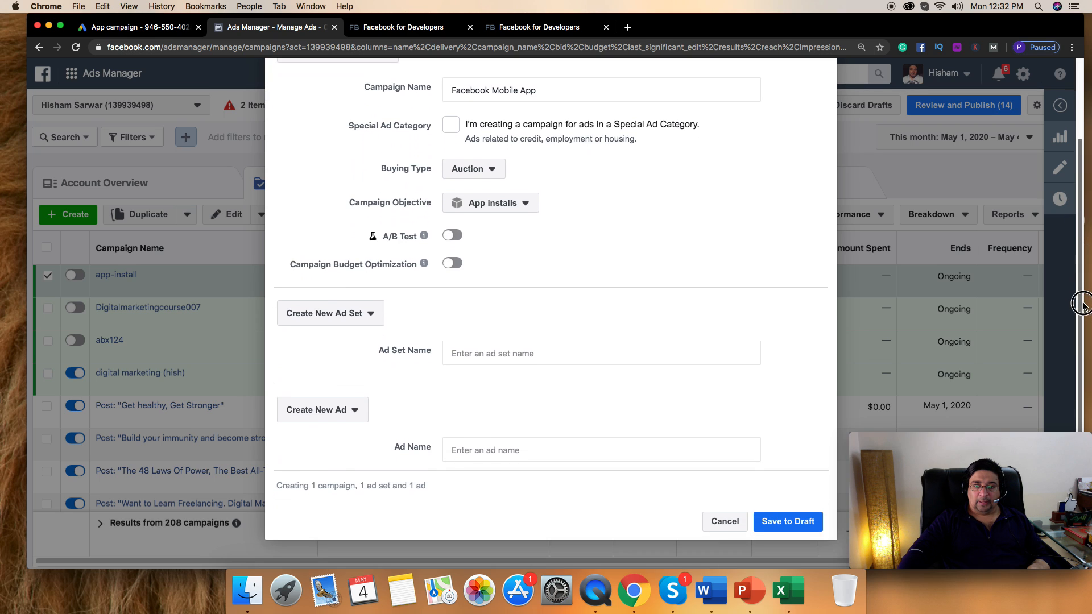
{"action": "left_click", "coordinate": [467, 357]}
{"action": "key", "text": "super+v"}
{"action": "type", "text": "1"}
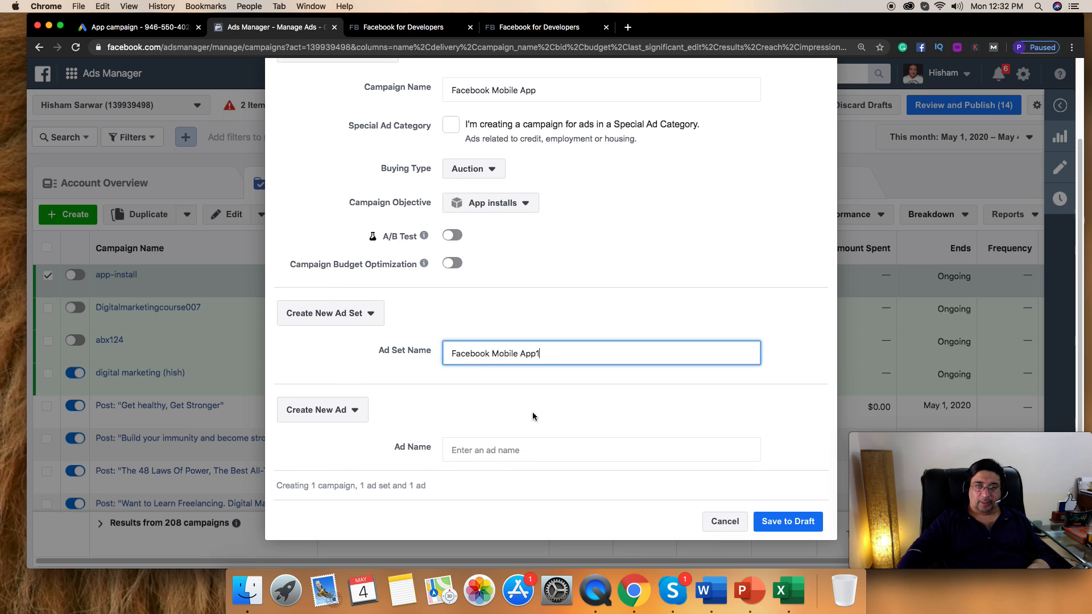
{"action": "left_click", "coordinate": [507, 447]}
{"action": "key", "text": "super+v"}
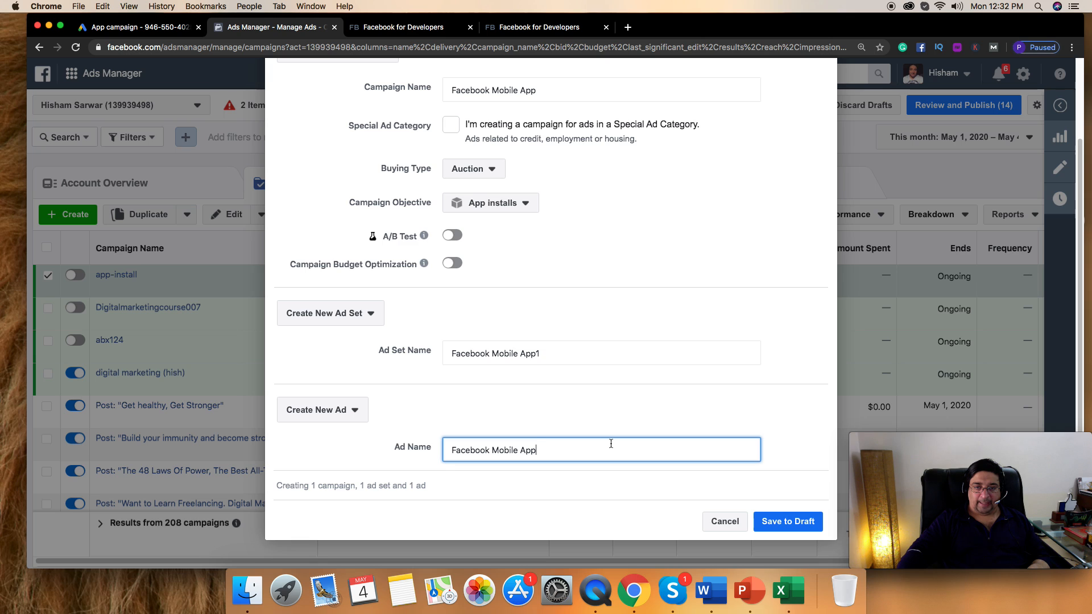
{"action": "left_click", "coordinate": [804, 521]}
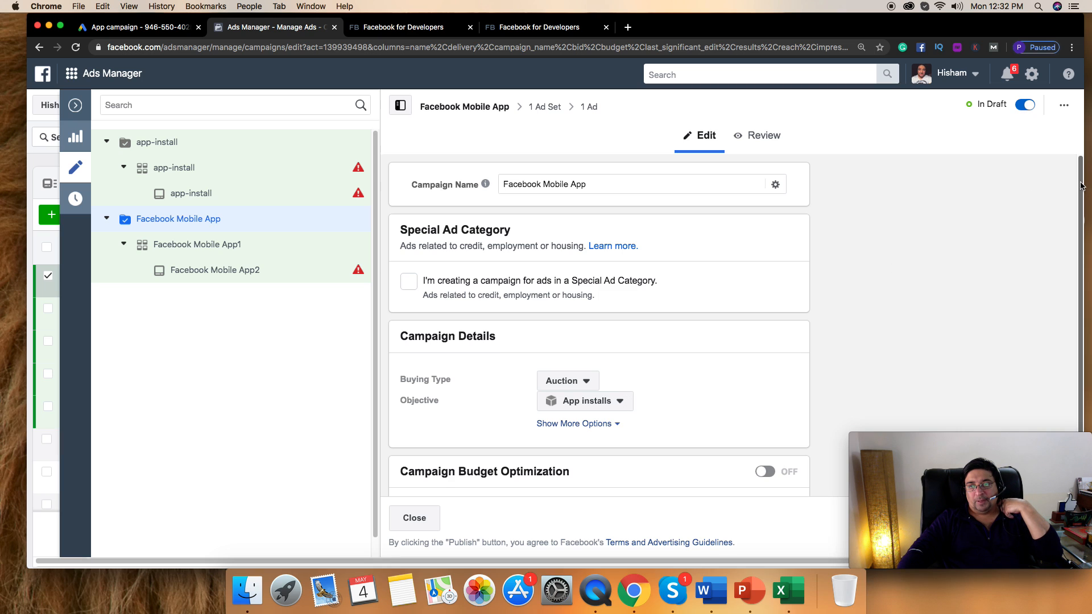
Review the campaign's details and objective, and close the editor without publishing the draft items
{"action": "scroll", "coordinate": [1086, 216], "scroll_direction": "down", "scroll_amount": 3}
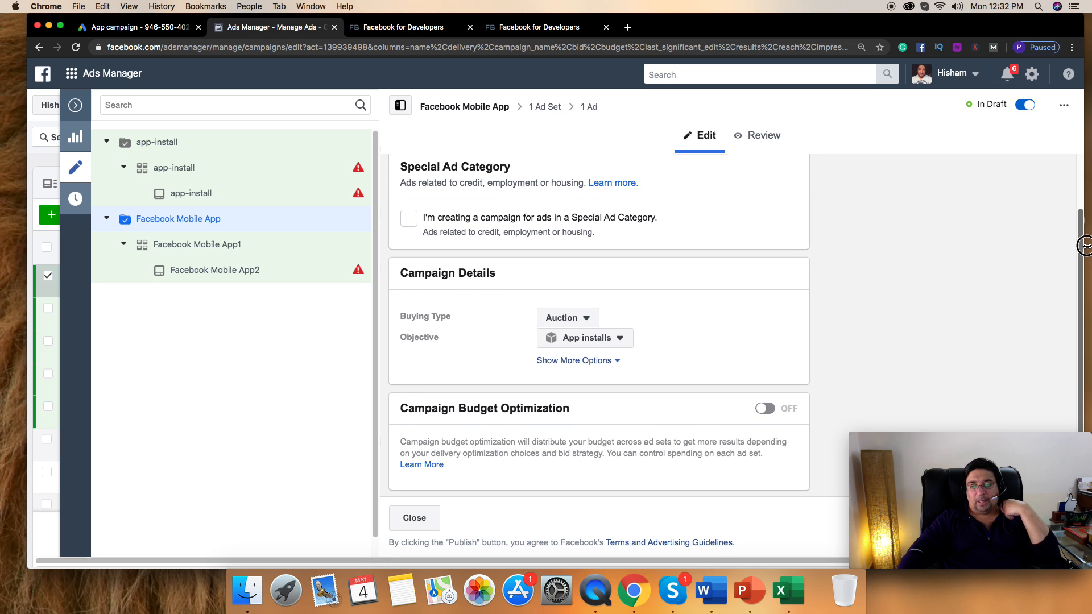
{"action": "left_click", "coordinate": [617, 338]}
{"action": "left_click", "coordinate": [617, 341]}
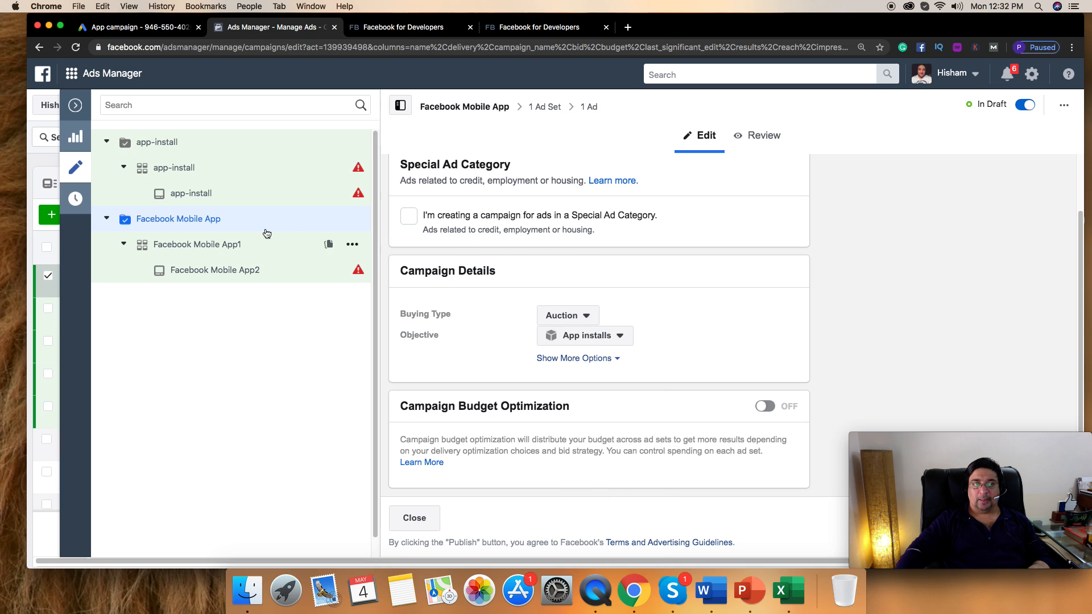
{"action": "left_click", "coordinate": [426, 522]}
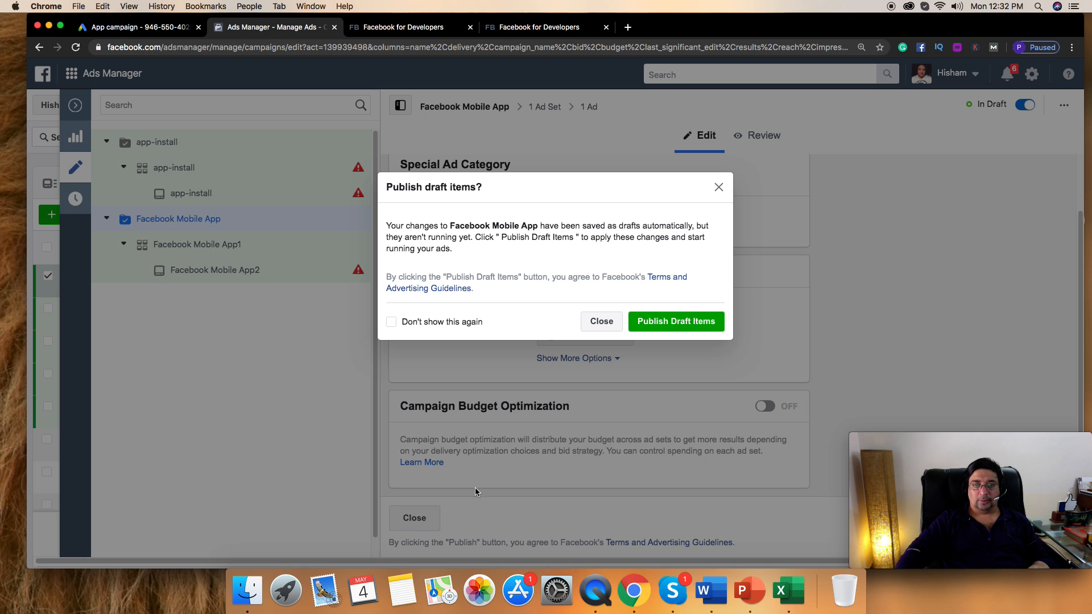
{"action": "left_click", "coordinate": [601, 322]}
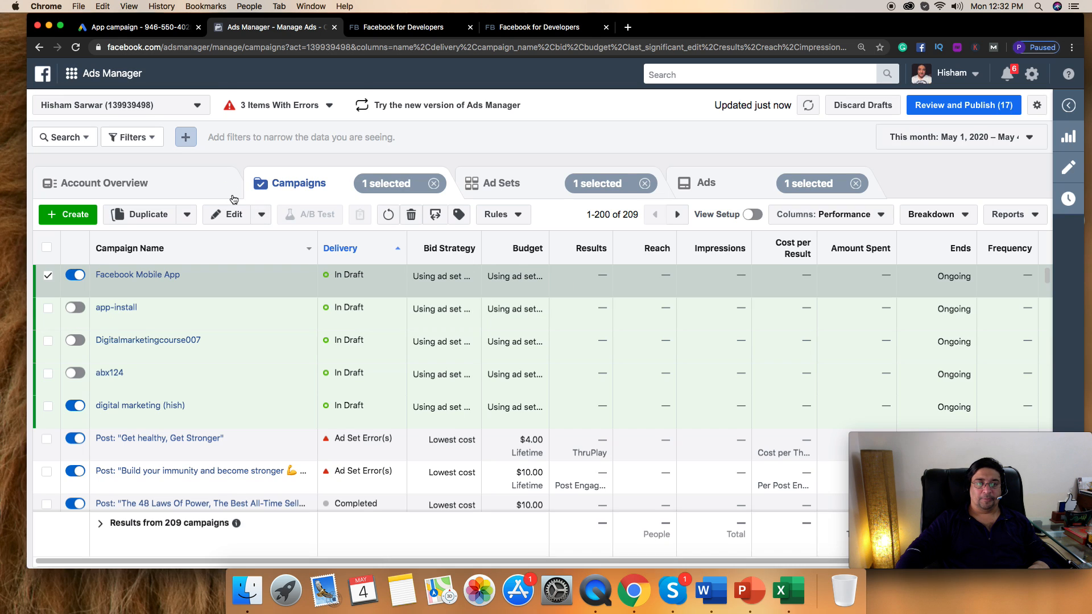
Open the Facebook Mobile App2 ad for editing and examine its app warning, app store and Ad Setup sections
{"action": "mouse_move", "coordinate": [128, 282]}
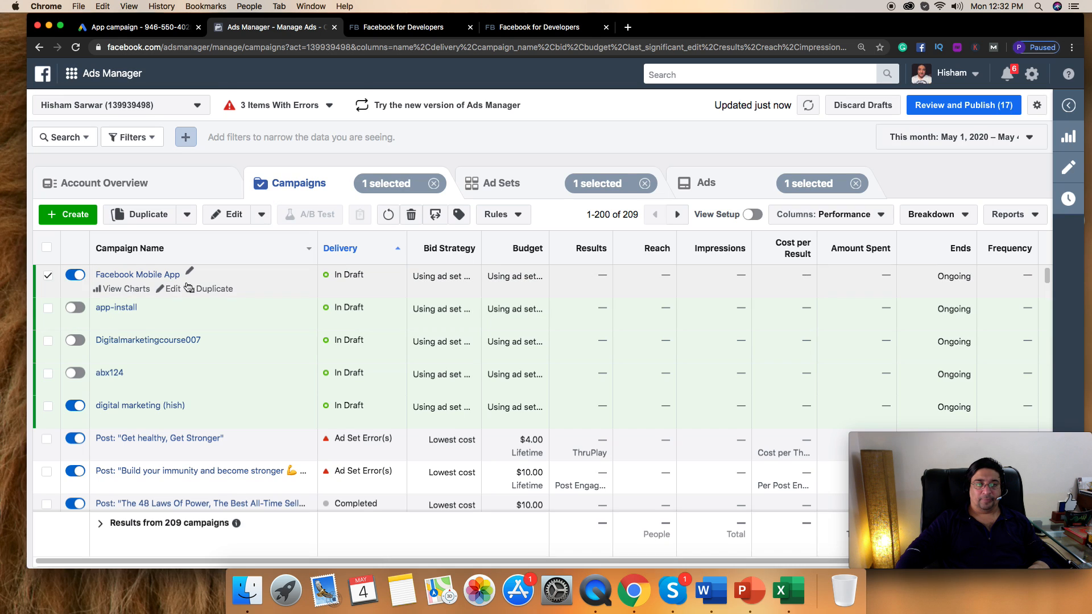
{"action": "left_click", "coordinate": [129, 281]}
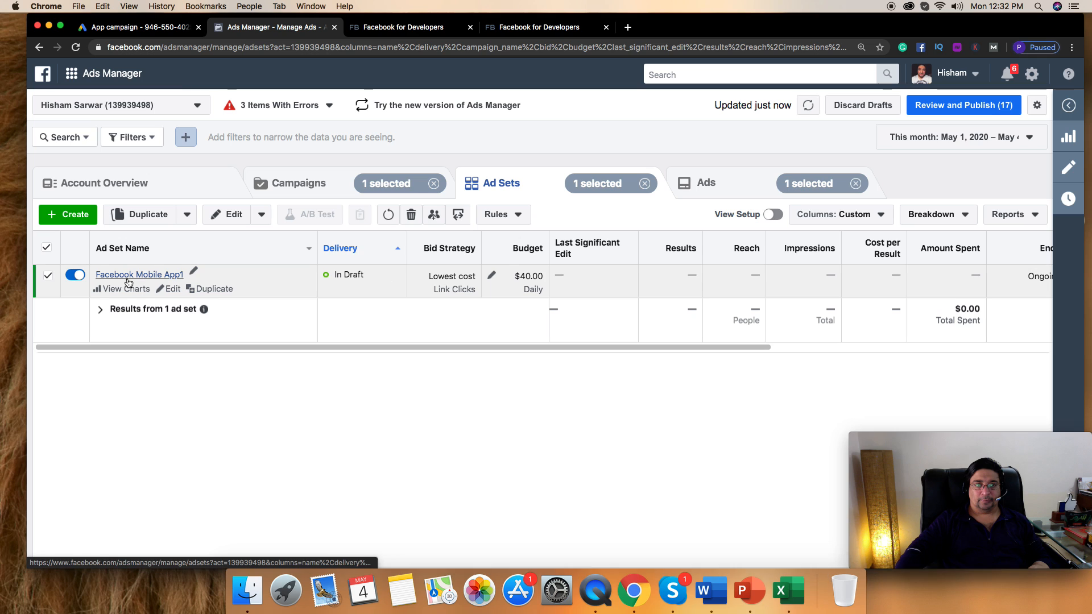
{"action": "left_click", "coordinate": [132, 278]}
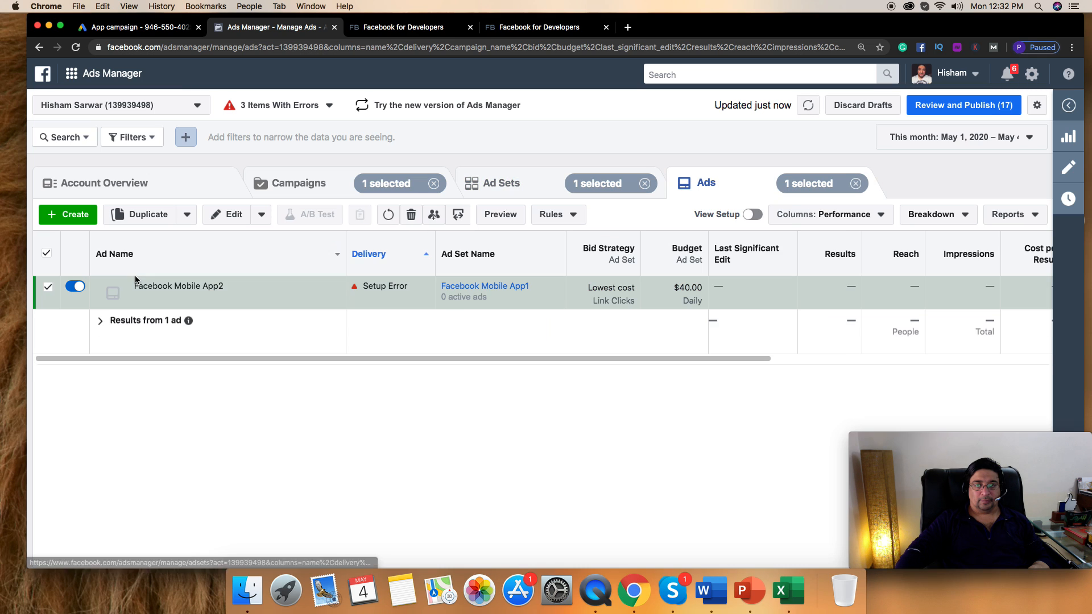
{"action": "mouse_move", "coordinate": [103, 293]}
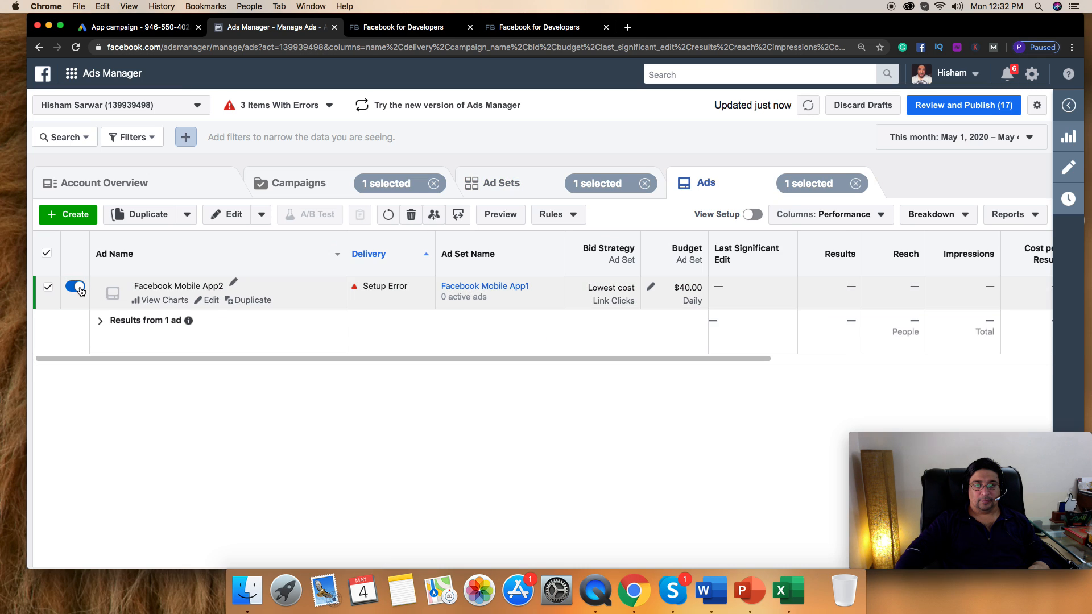
{"action": "left_click", "coordinate": [208, 299]}
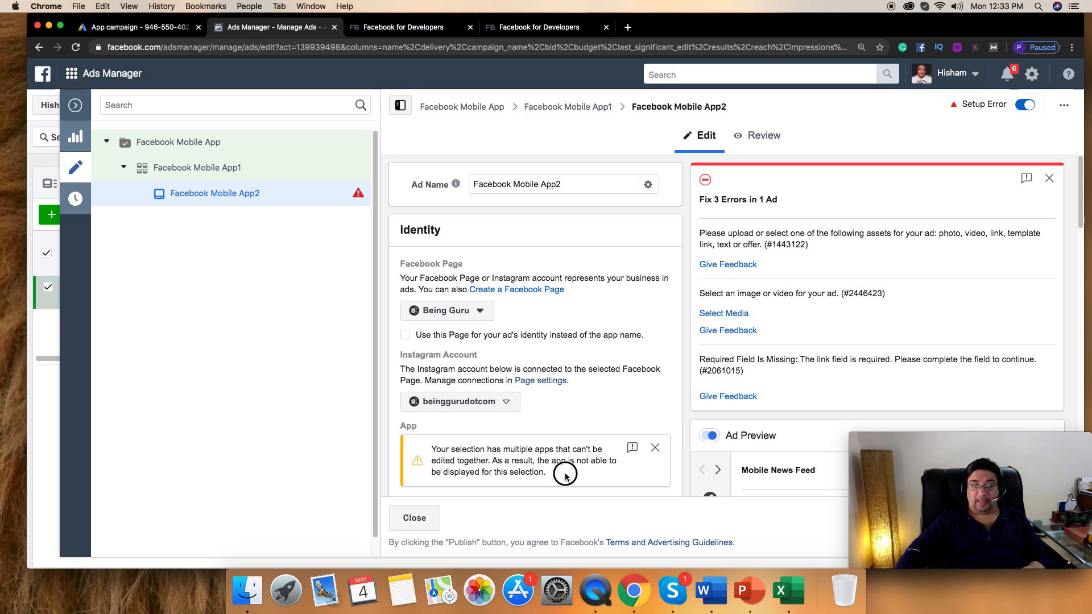
{"action": "left_click_drag", "start_coordinate": [547, 473], "coordinate": [436, 450]}
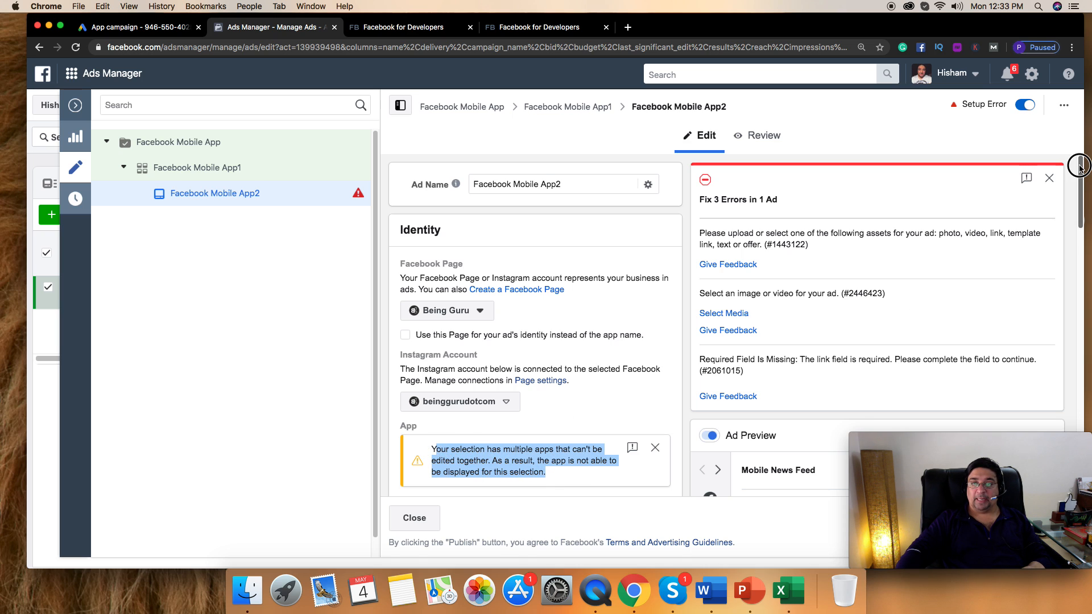
{"action": "scroll", "coordinate": [1081, 216], "scroll_direction": "down", "scroll_amount": 3}
{"action": "scroll", "coordinate": [1081, 219], "scroll_direction": "down", "scroll_amount": 5}
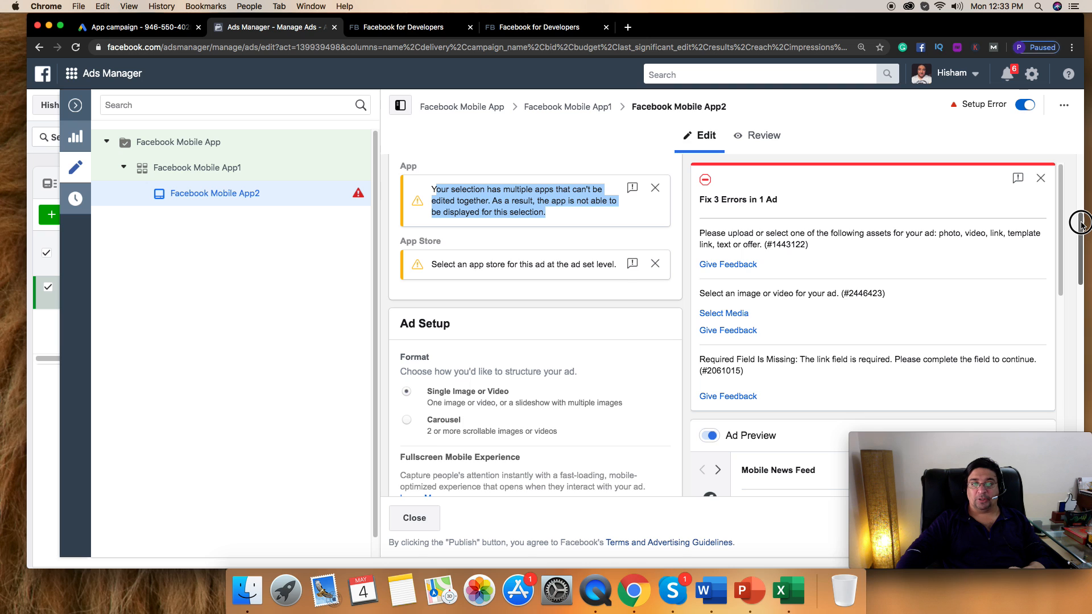
{"action": "scroll", "coordinate": [1081, 222], "scroll_direction": "down", "scroll_amount": 1}
{"action": "scroll", "coordinate": [1081, 226], "scroll_direction": "down", "scroll_amount": 10}
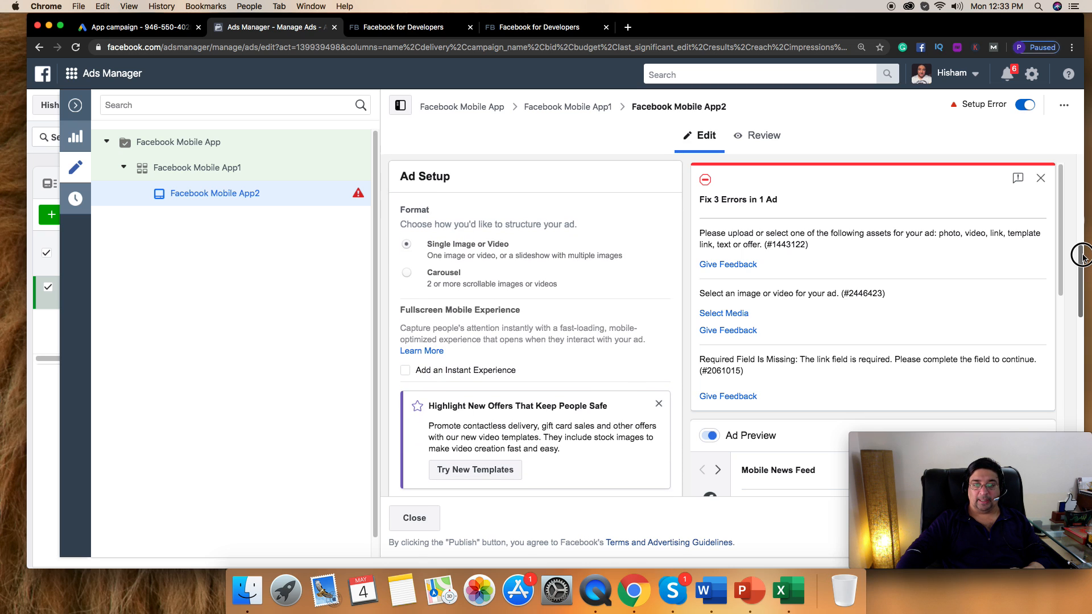
{"action": "left_click_drag", "start_coordinate": [1083, 311], "coordinate": [1081, 235]}
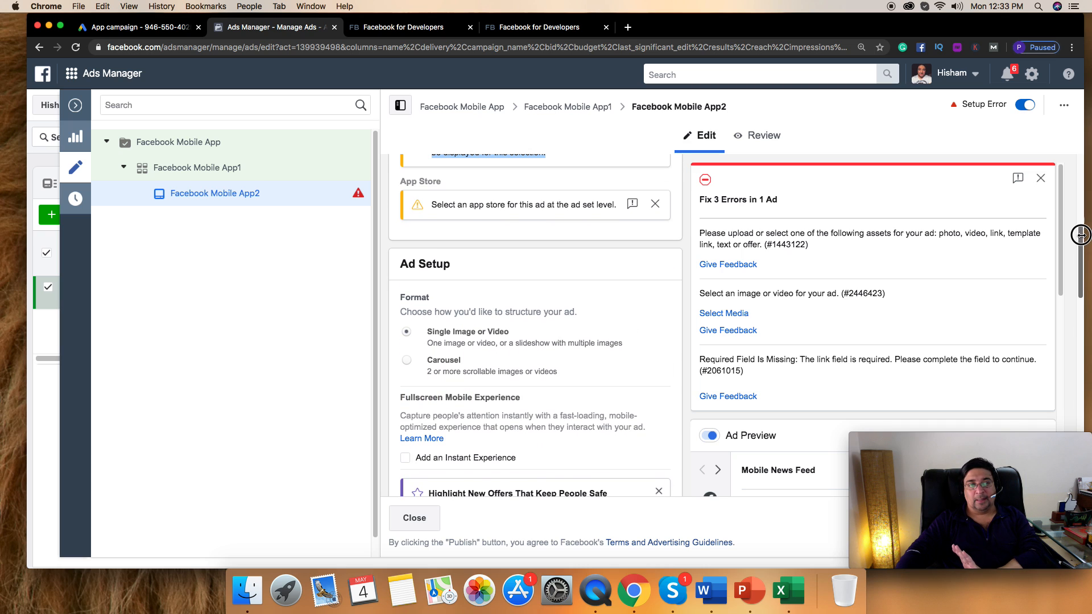
Examine the Facebook Mobile App1 ad set's application, budget and schedule, estimated daily results and audience settings
{"action": "left_click", "coordinate": [195, 171]}
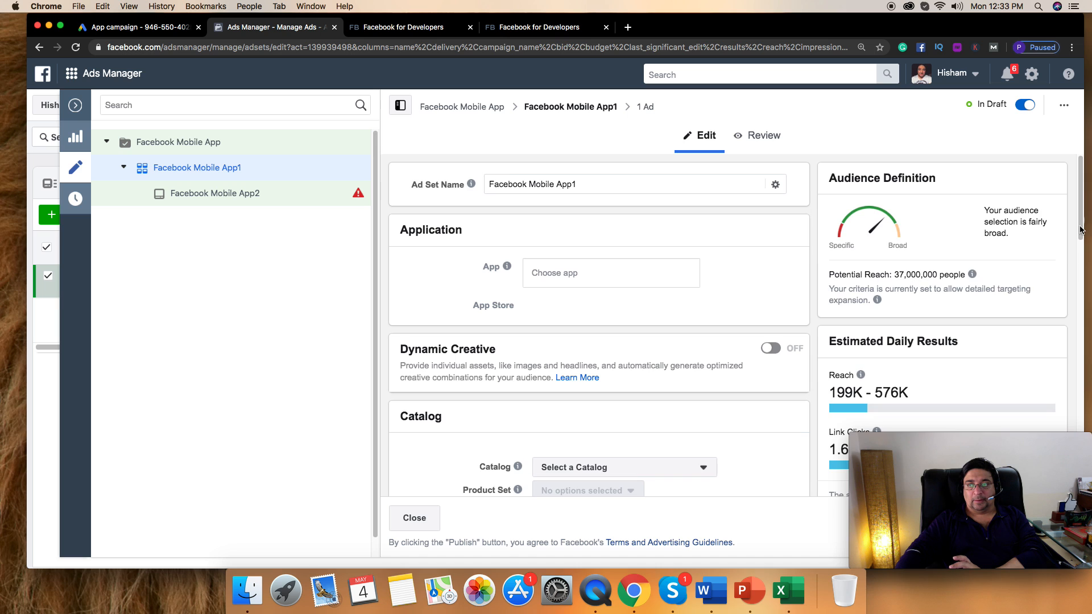
{"action": "left_click_drag", "start_coordinate": [1081, 230], "coordinate": [1083, 297]}
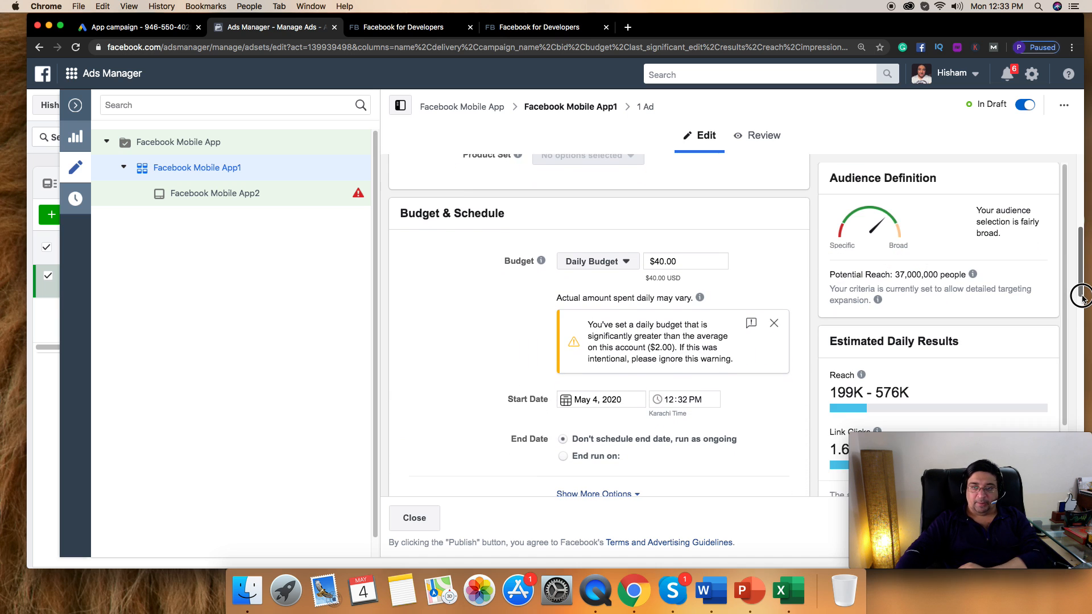
{"action": "left_click_drag", "start_coordinate": [827, 341], "coordinate": [960, 342]}
{"action": "left_click_drag", "start_coordinate": [1081, 256], "coordinate": [1081, 353]}
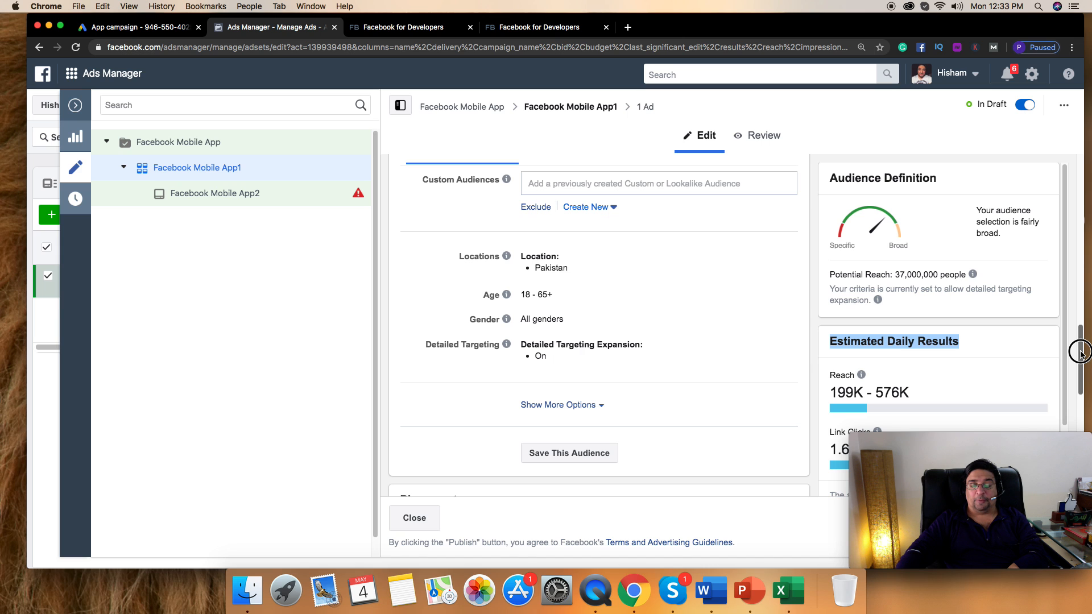
{"action": "left_click_drag", "start_coordinate": [1081, 352], "coordinate": [1048, 172]}
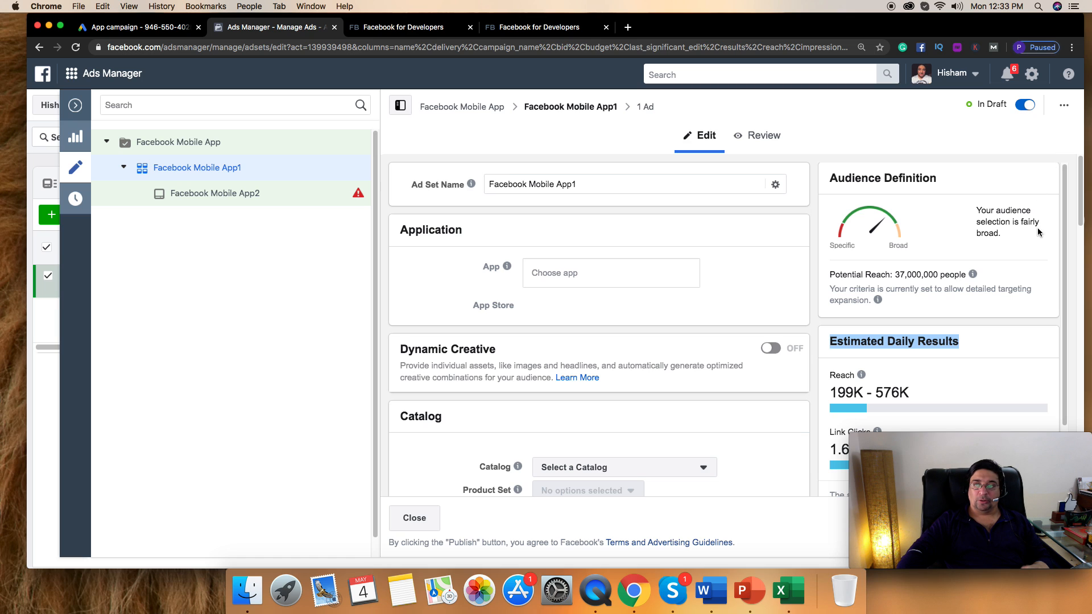
Examine the Facebook Mobile App campaign's additional options, available objectives and budget optimization setting
{"action": "left_click", "coordinate": [198, 143]}
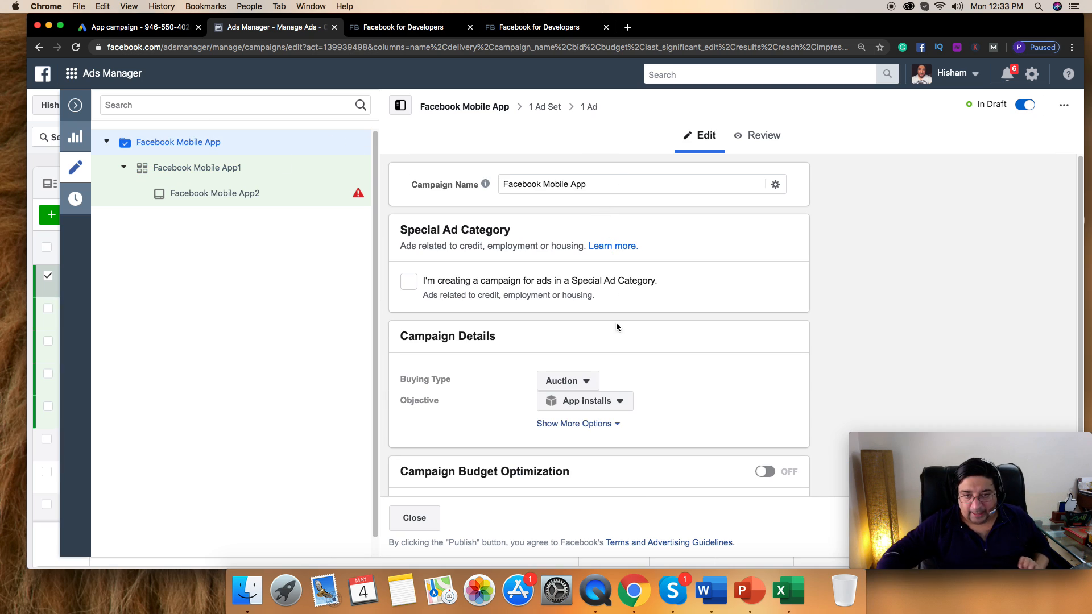
{"action": "left_click", "coordinate": [610, 424]}
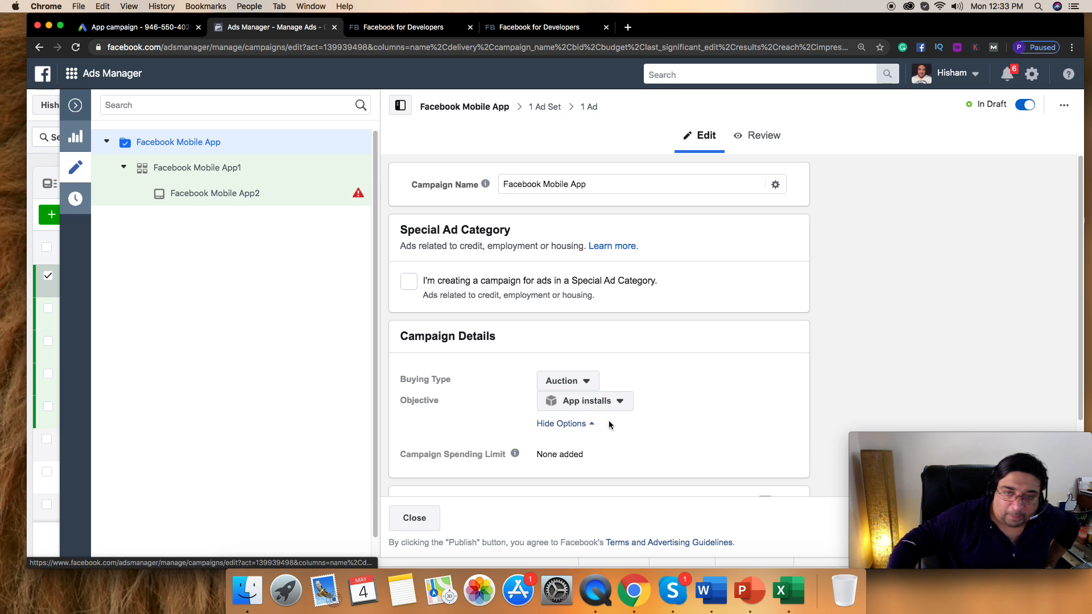
{"action": "left_click", "coordinate": [596, 402]}
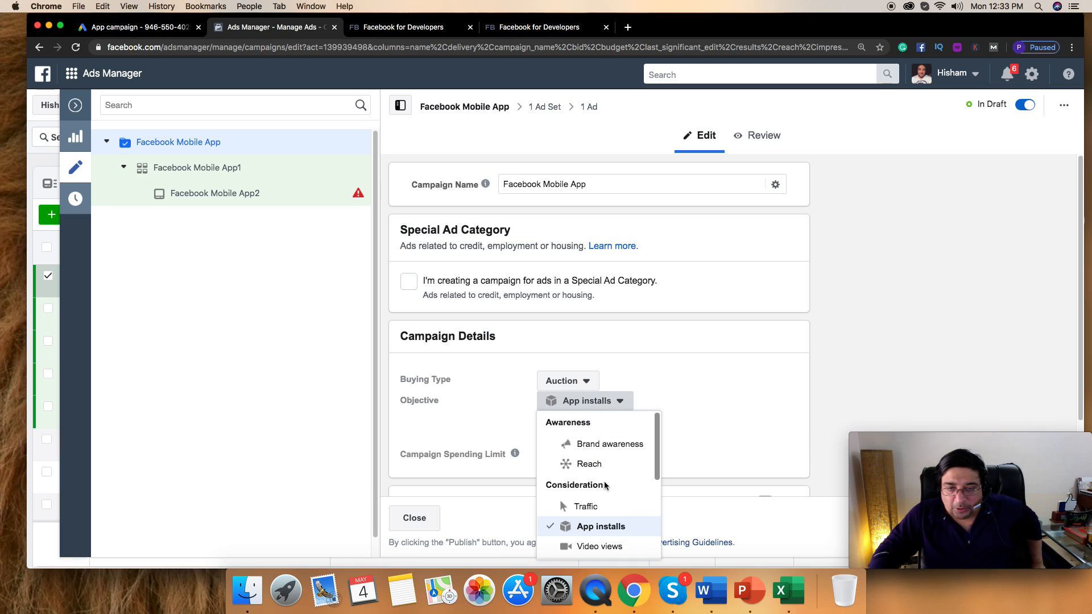
{"action": "left_click", "coordinate": [700, 387]}
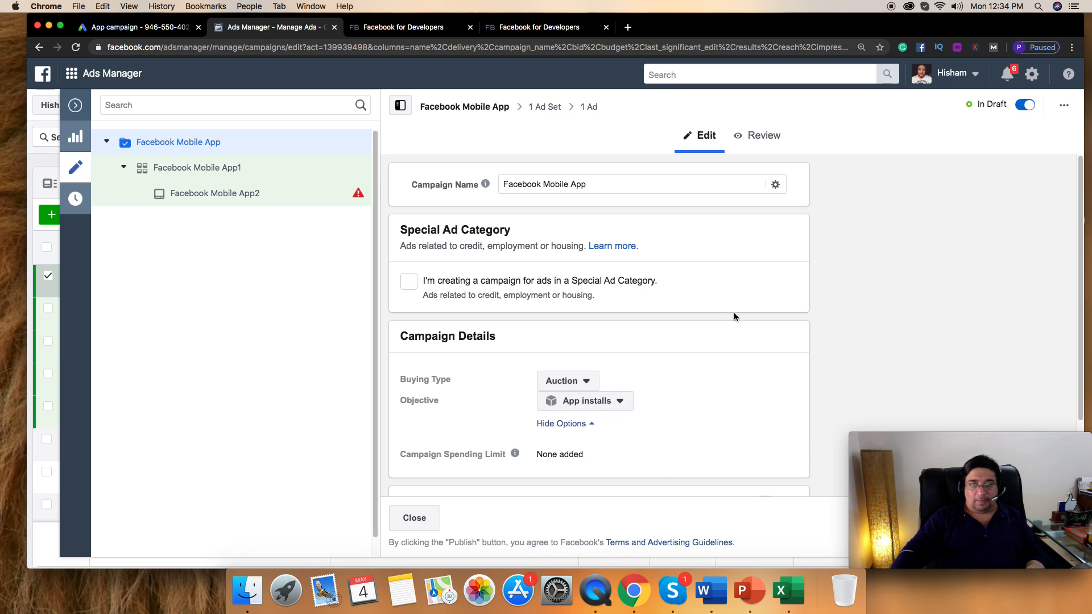
{"action": "left_click_drag", "start_coordinate": [1087, 216], "coordinate": [1080, 295]}
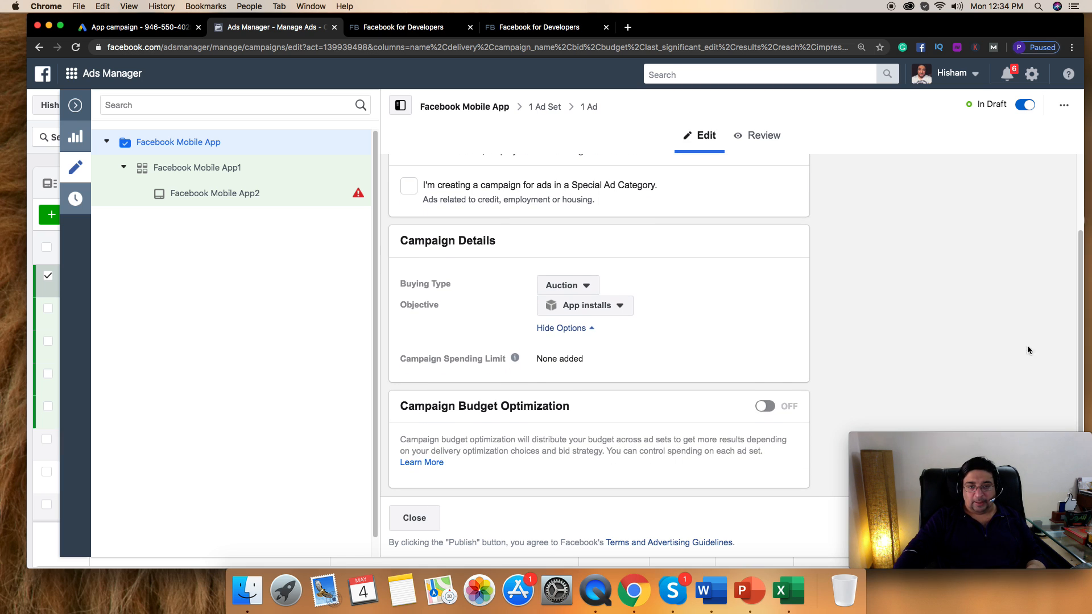
In the Facebook Mobile App1 ad set, choose Being Guru as the app and Instant Games as its app store
{"action": "left_click", "coordinate": [212, 170]}
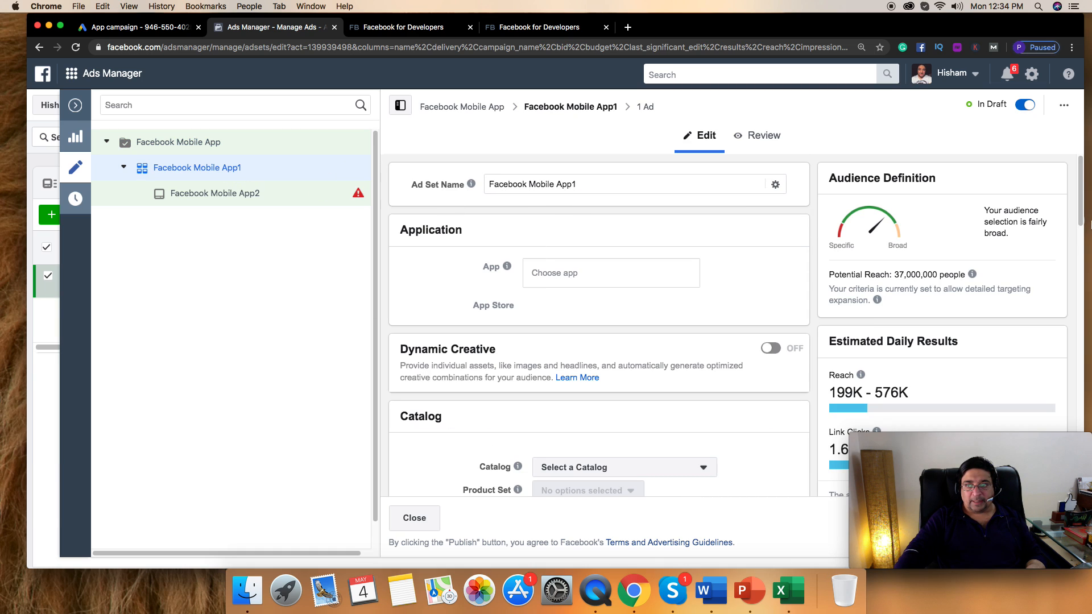
{"action": "left_click", "coordinate": [620, 279]}
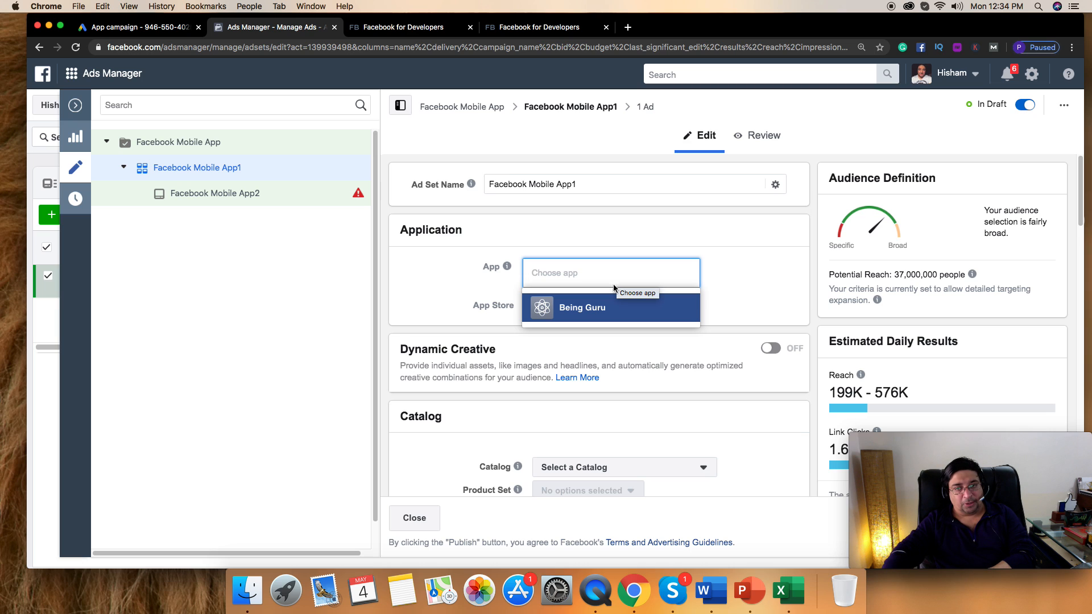
{"action": "left_click", "coordinate": [600, 312]}
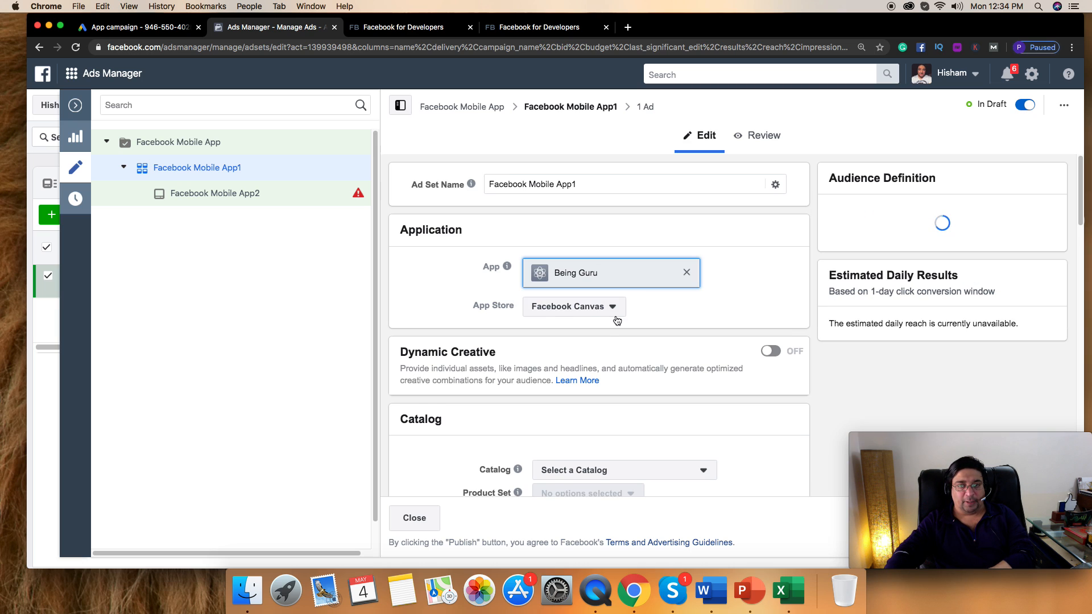
{"action": "left_click", "coordinate": [607, 310]}
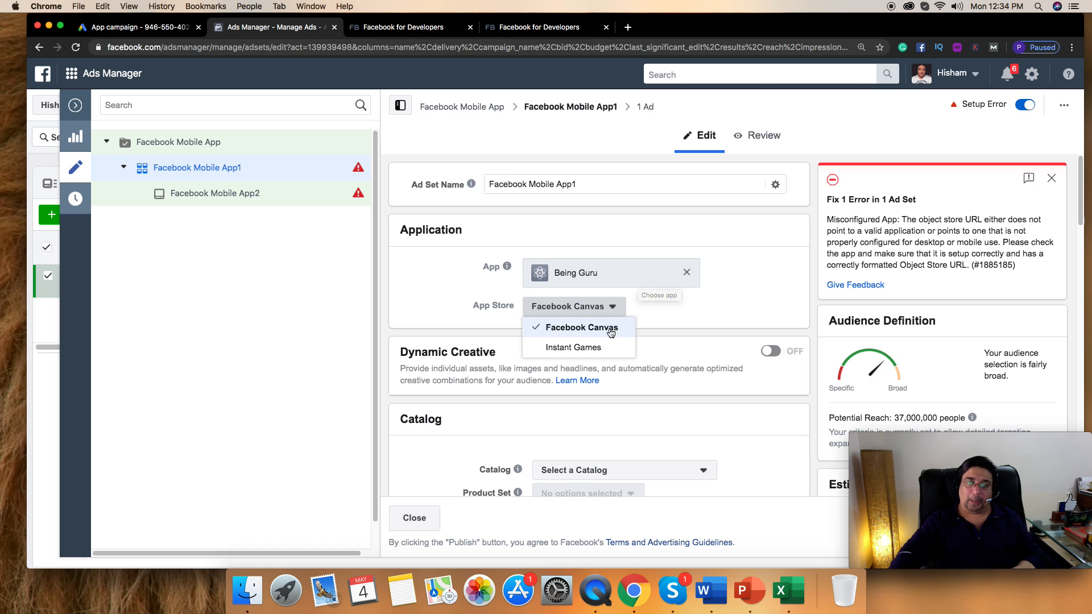
{"action": "left_click", "coordinate": [625, 347]}
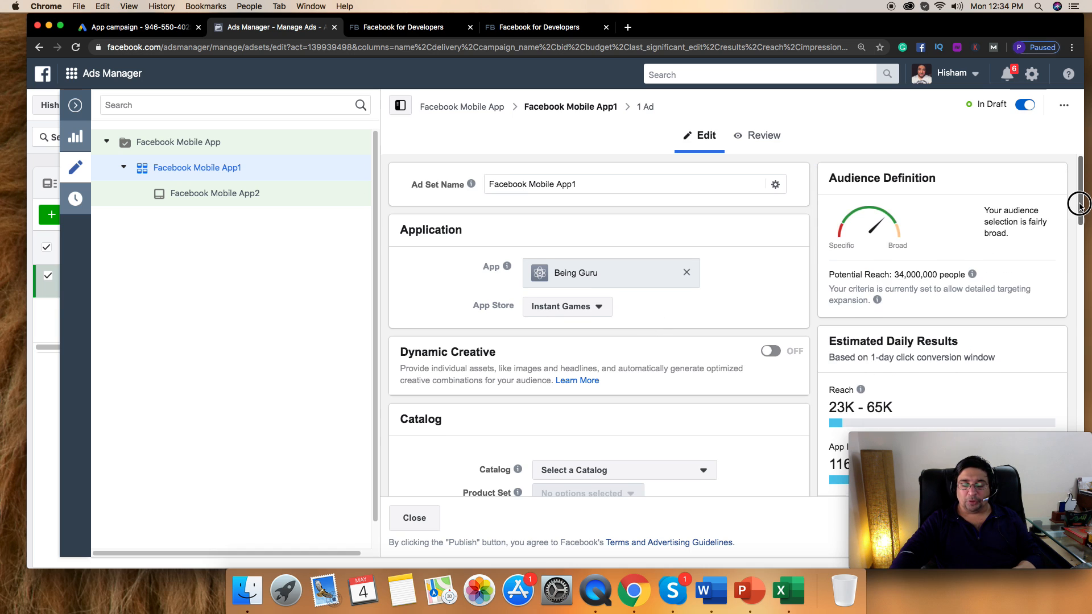
Switch the ad set to a lifetime budget and set its end date to May 20, 2020
{"action": "left_click_drag", "start_coordinate": [1080, 205], "coordinate": [1082, 299]}
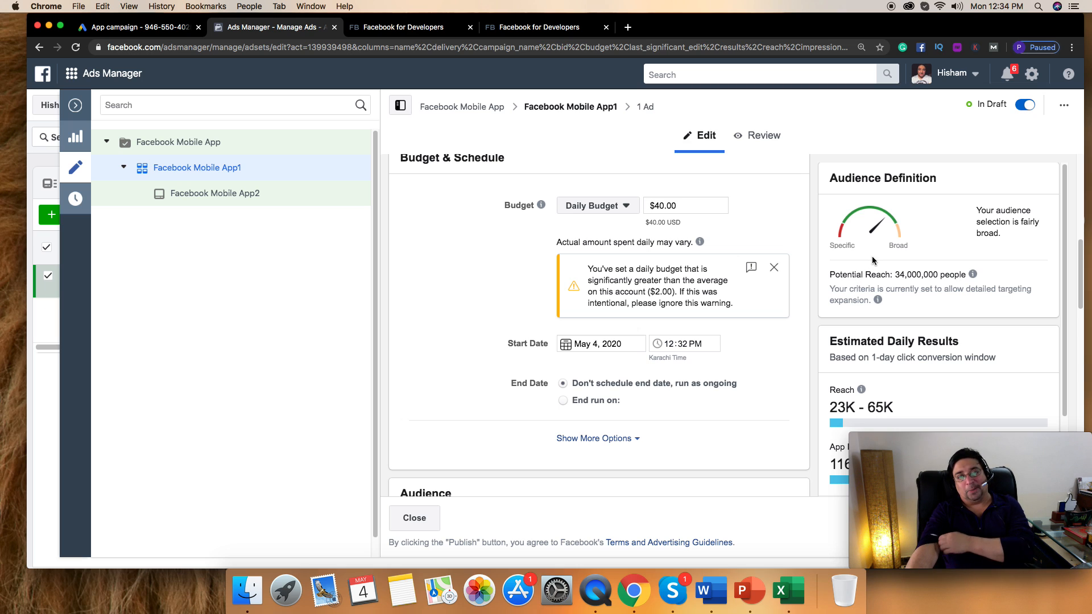
{"action": "left_click", "coordinate": [600, 213]}
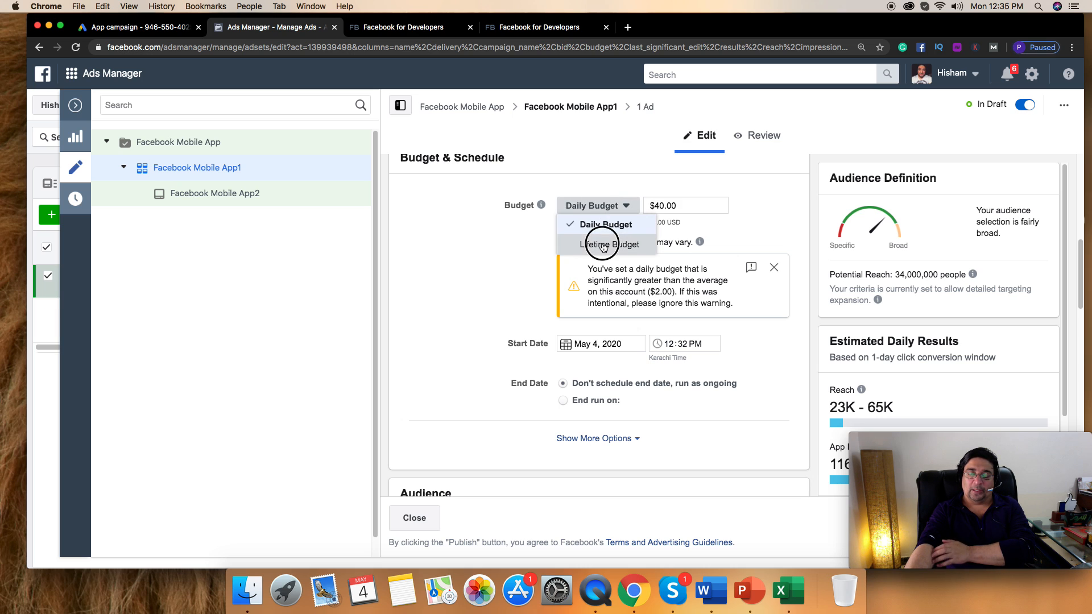
{"action": "left_click", "coordinate": [603, 245]}
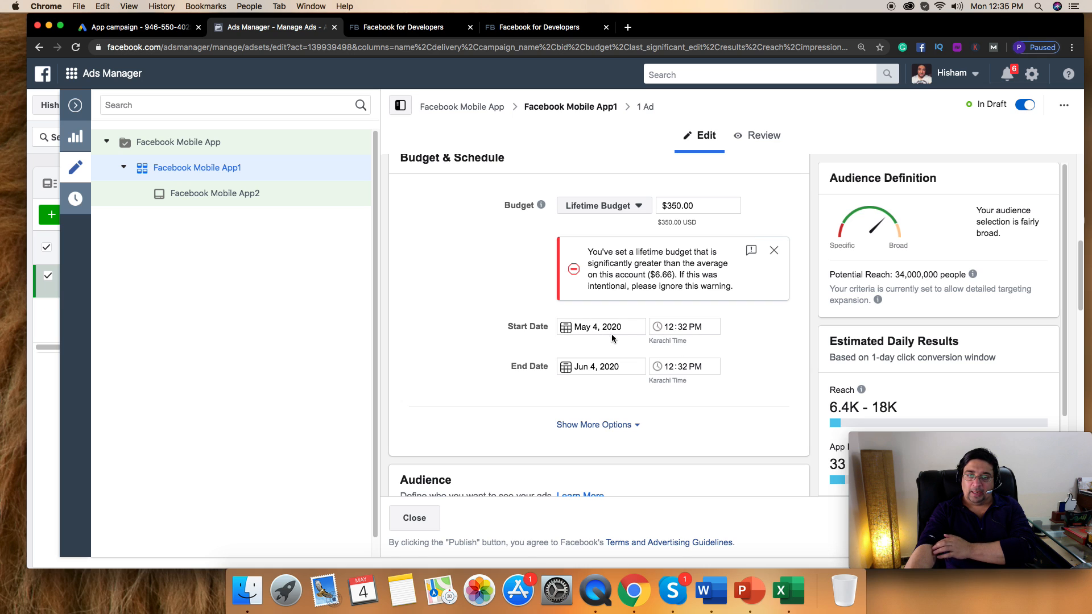
{"action": "left_click", "coordinate": [568, 368]}
{"action": "left_click", "coordinate": [572, 393]}
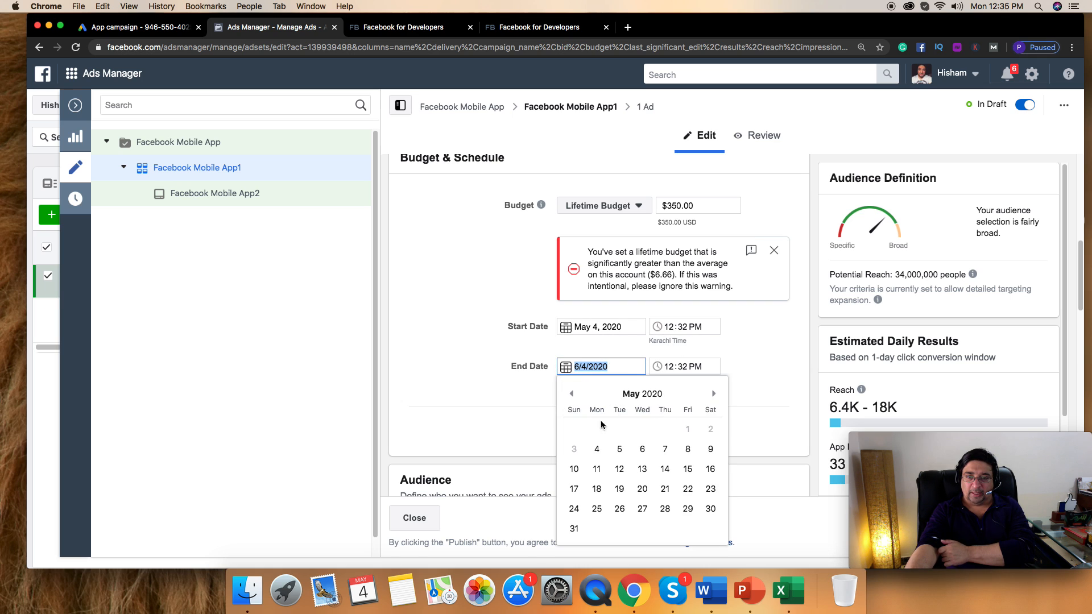
{"action": "left_click", "coordinate": [642, 488]}
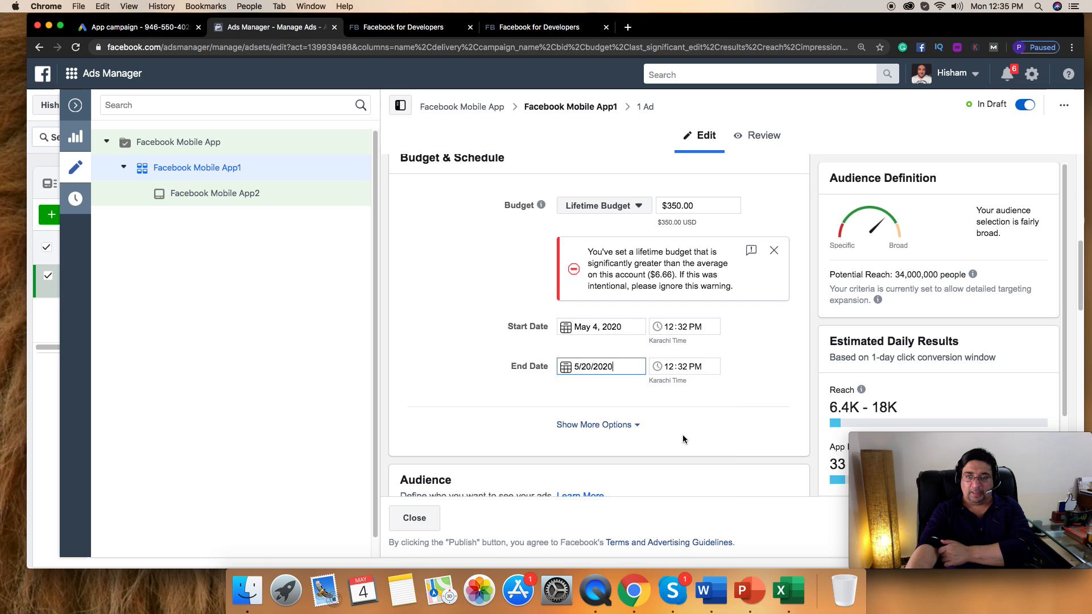
{"action": "left_click", "coordinate": [737, 384]}
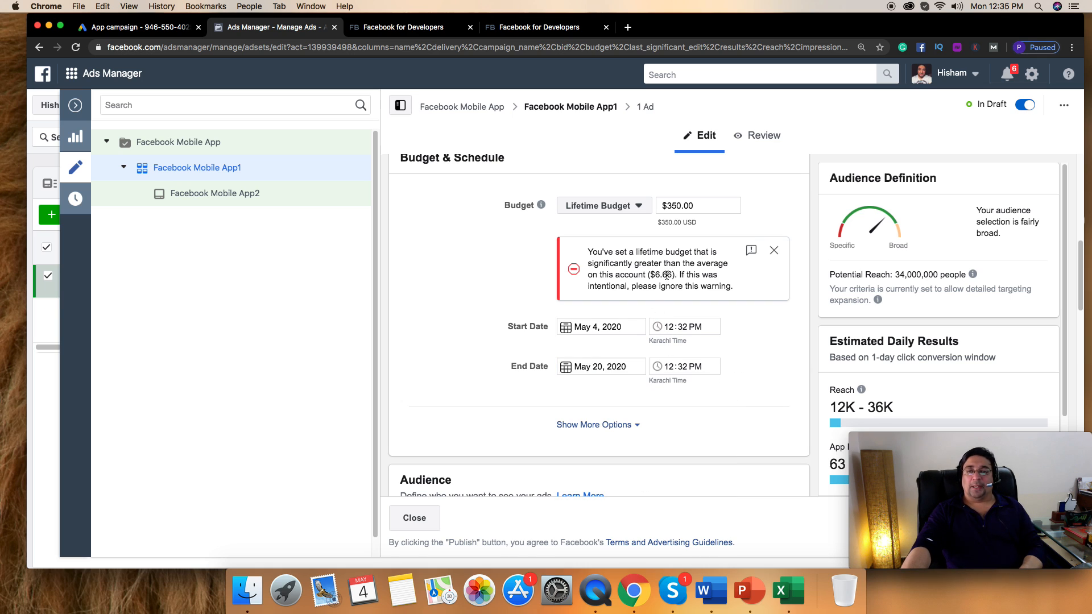
{"action": "left_click_drag", "start_coordinate": [671, 274], "coordinate": [649, 272]}
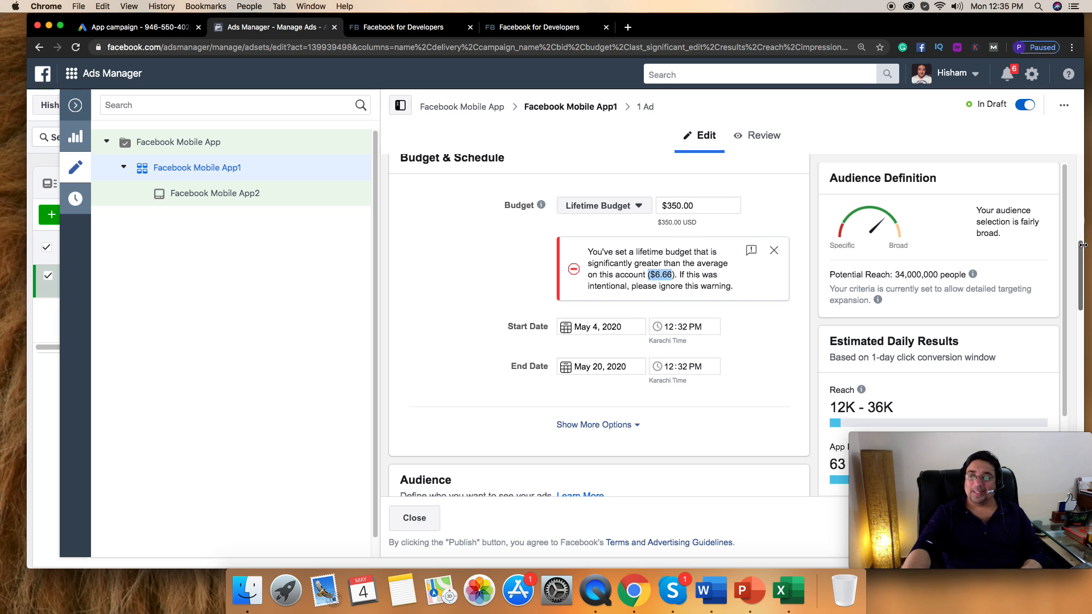
Add the Looklike page-engagement audience to the ad set's custom audiences
{"action": "left_click_drag", "start_coordinate": [1082, 251], "coordinate": [1082, 311]}
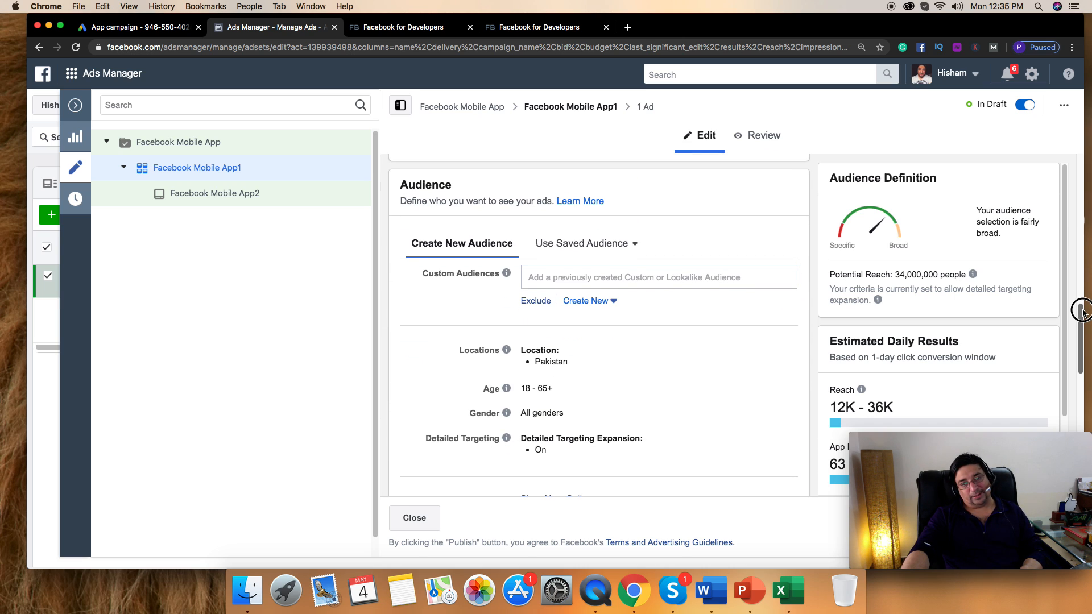
{"action": "left_click", "coordinate": [597, 283]}
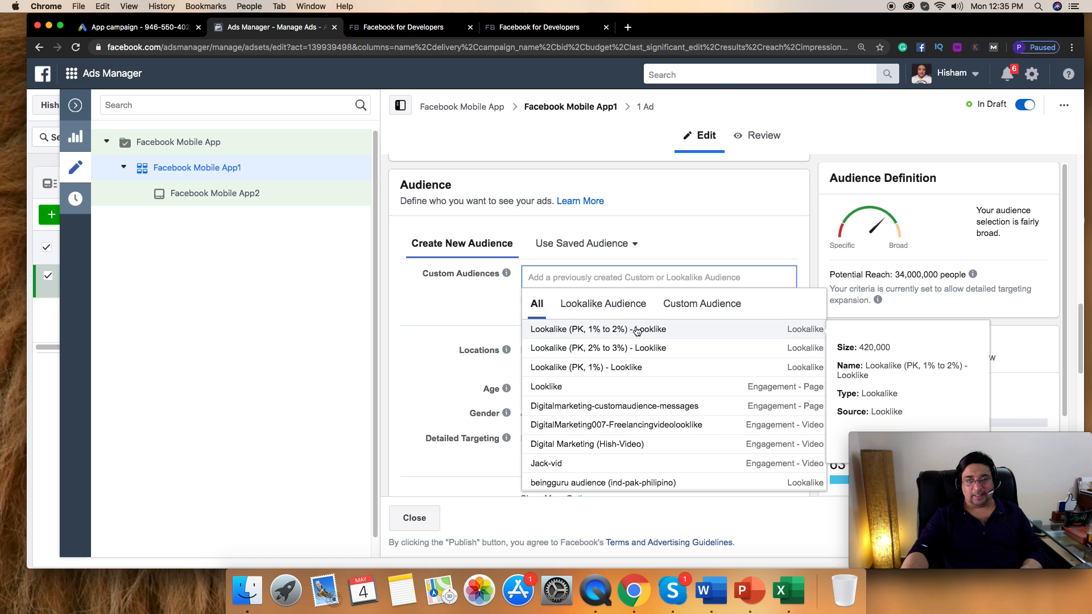
{"action": "left_click", "coordinate": [617, 386]}
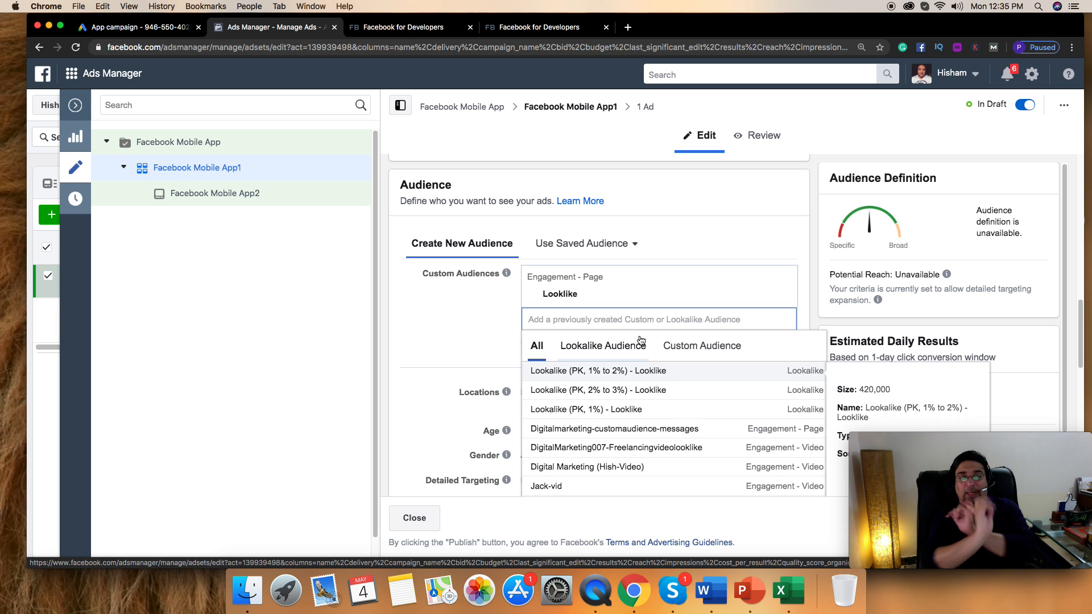
{"action": "left_click", "coordinate": [467, 322]}
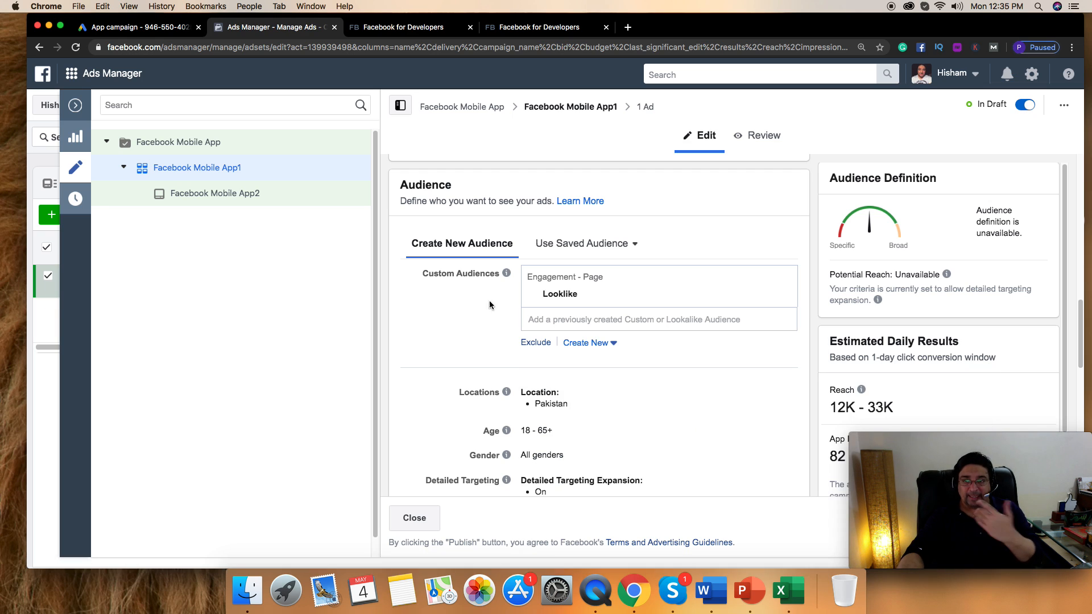
Examine the ad set's optimization and delivery settings, including the optional cost control per app install
{"action": "left_click_drag", "start_coordinate": [1081, 311], "coordinate": [1081, 428]}
{"action": "left_click", "coordinate": [577, 359]}
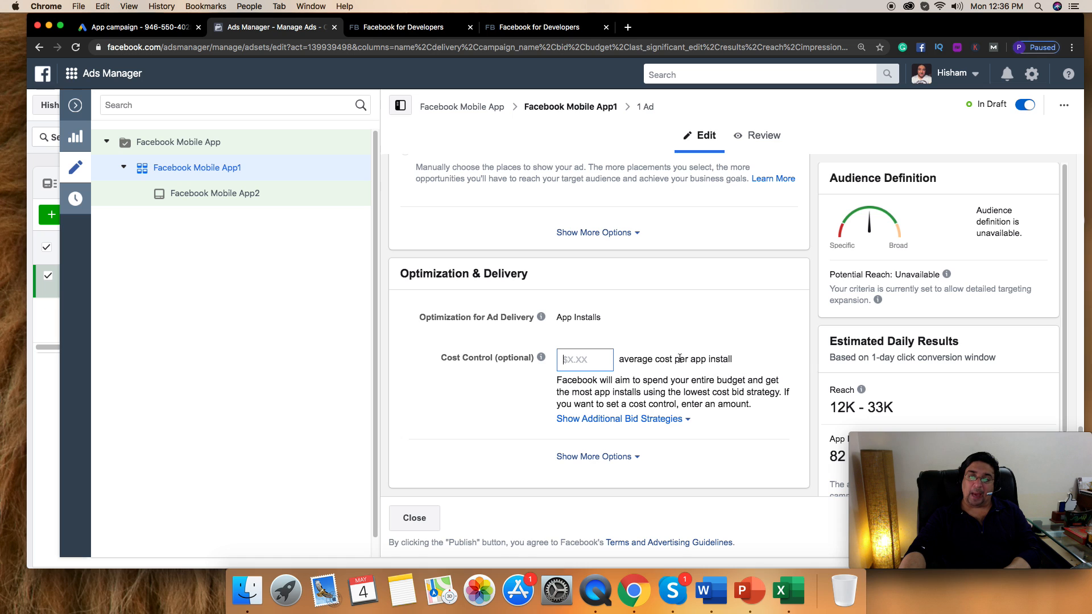
{"action": "left_click_drag", "start_coordinate": [680, 359], "coordinate": [735, 365]}
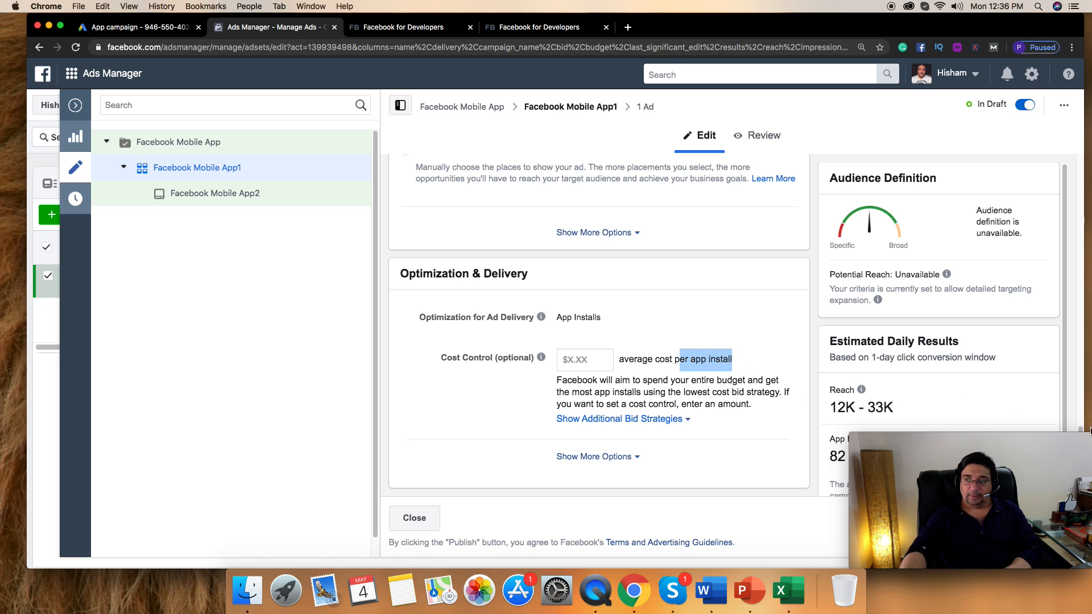
{"action": "left_click", "coordinate": [1079, 446]}
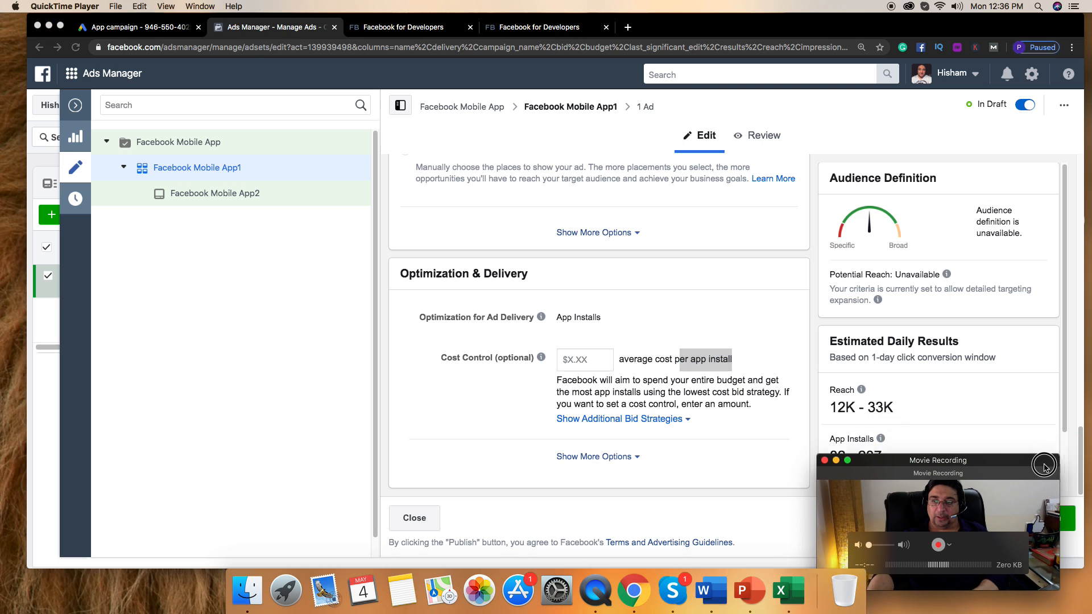
{"action": "left_click", "coordinate": [1083, 444]}
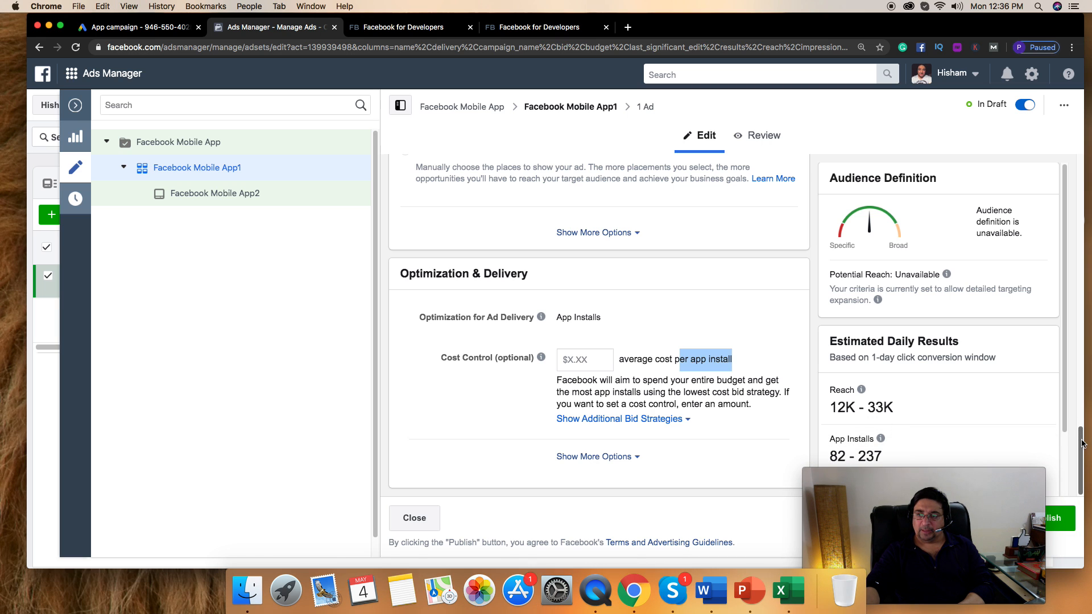
Save the ad set's audience under the name app-custom
{"action": "left_click_drag", "start_coordinate": [1083, 444], "coordinate": [1086, 342]}
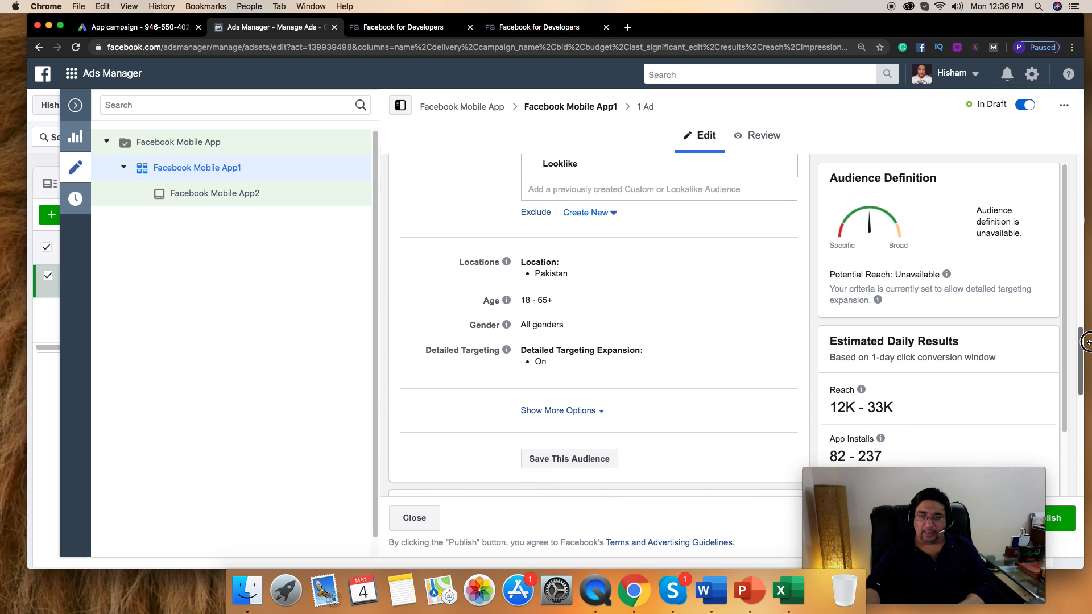
{"action": "left_click", "coordinate": [581, 460]}
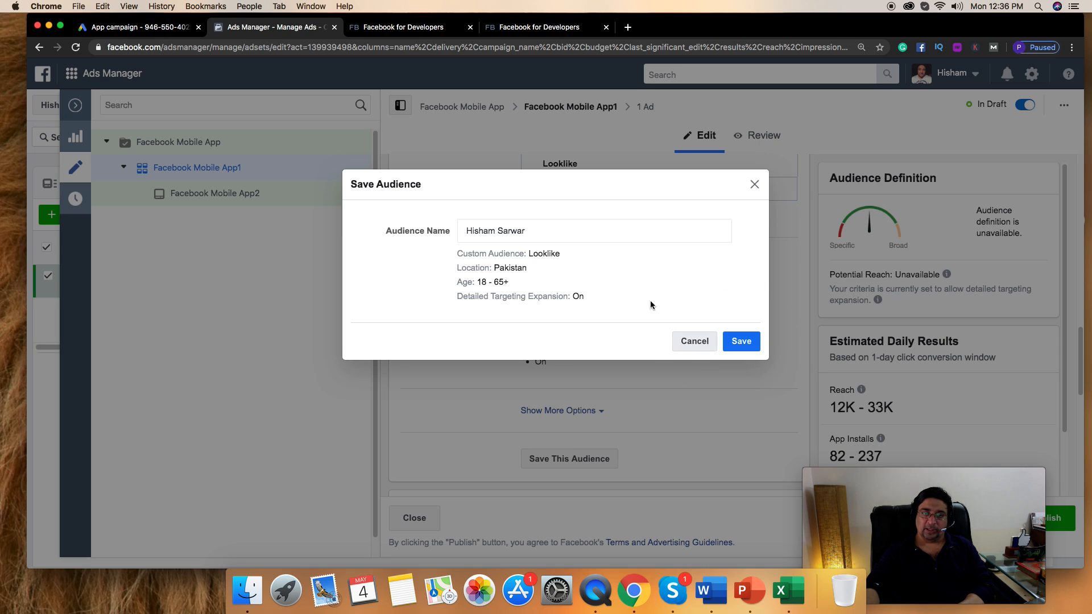
{"action": "triple_click", "coordinate": [548, 231]}
{"action": "type", "text": "app"}
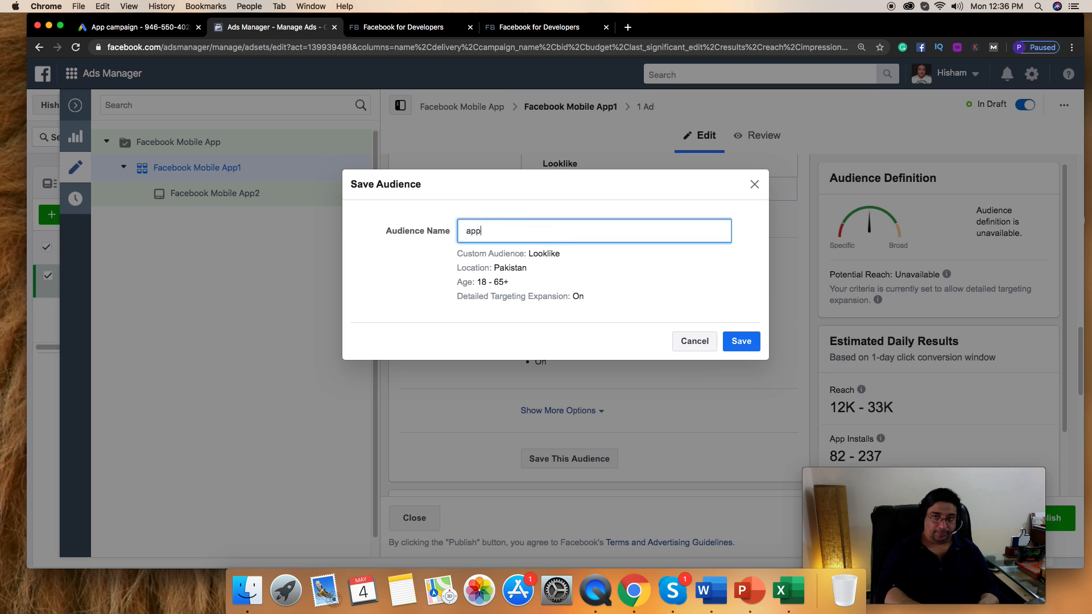
{"action": "type", "text": "-custom"}
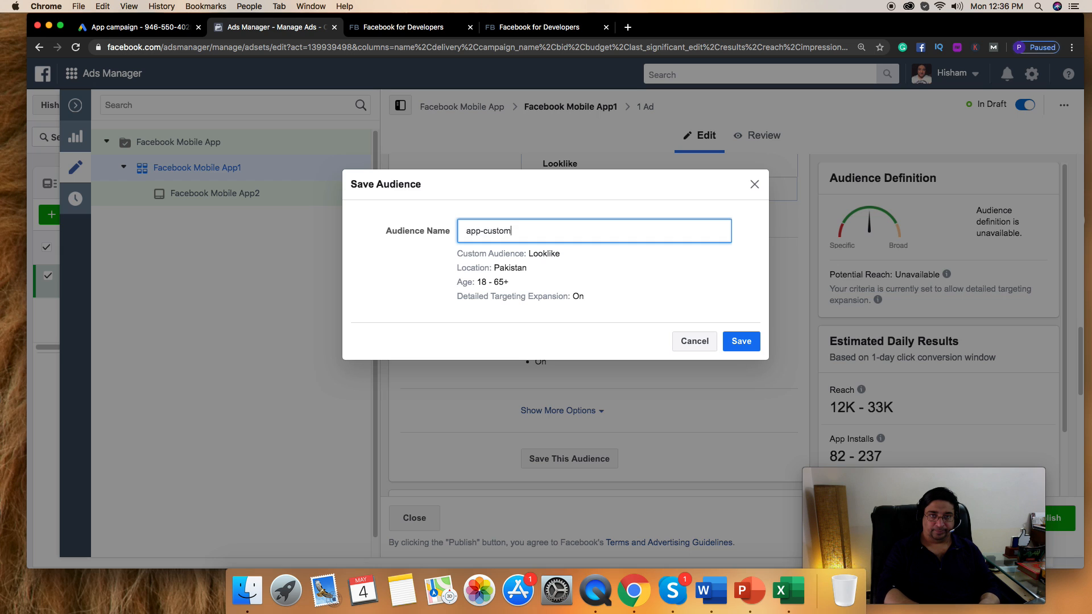
{"action": "left_click", "coordinate": [745, 348]}
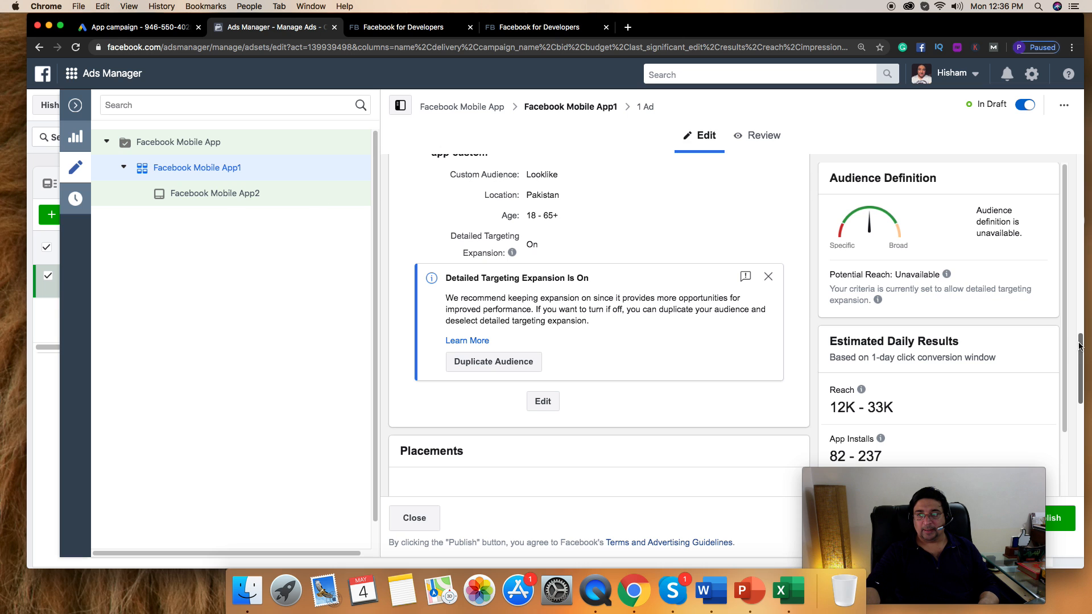
Open the Facebook Mobile App2 ad for editing and set its call to action to Install Now
{"action": "left_click_drag", "start_coordinate": [1081, 345], "coordinate": [1066, 163]}
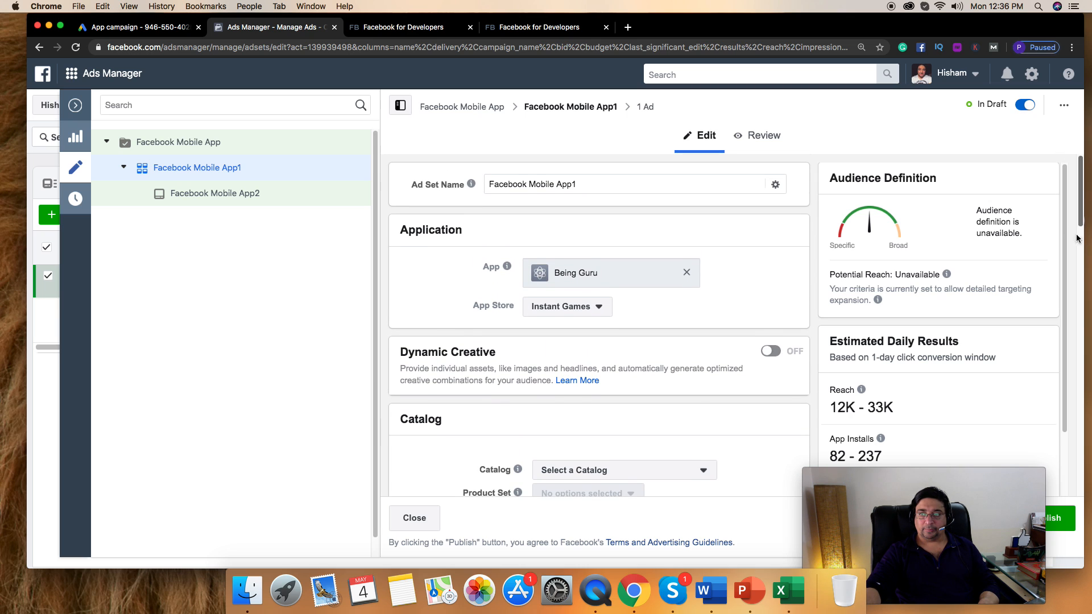
{"action": "mouse_move", "coordinate": [471, 183]}
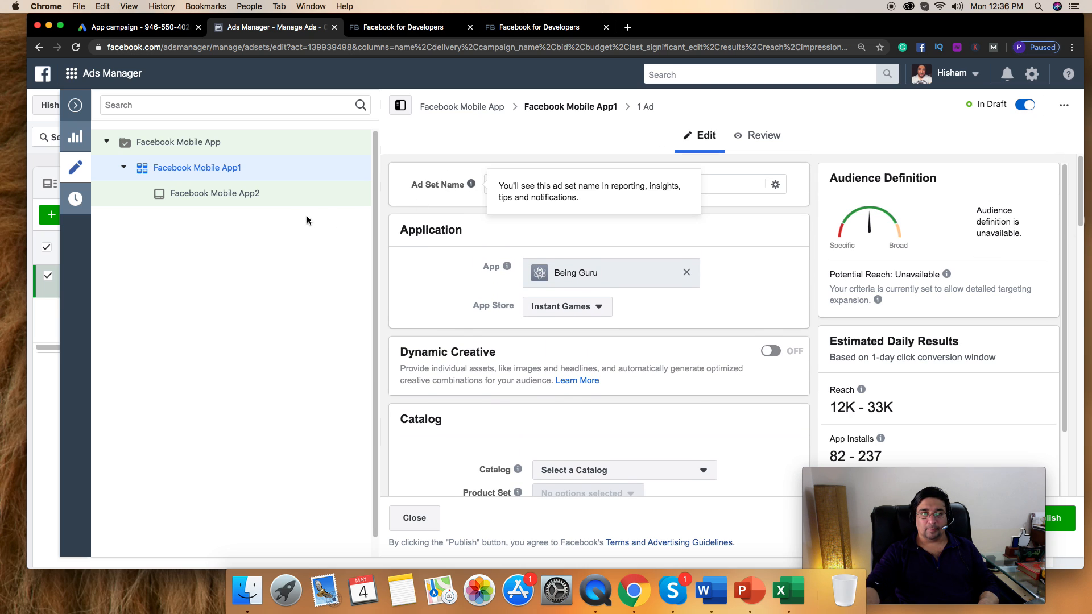
{"action": "left_click", "coordinate": [239, 198]}
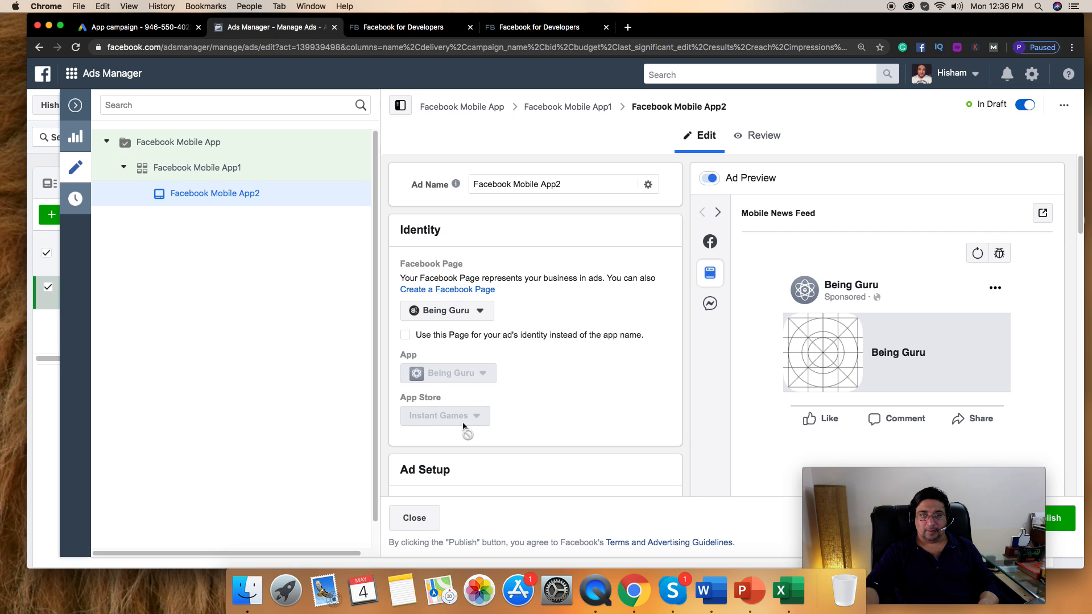
{"action": "left_click", "coordinate": [482, 316]}
{"action": "left_click", "coordinate": [482, 314]}
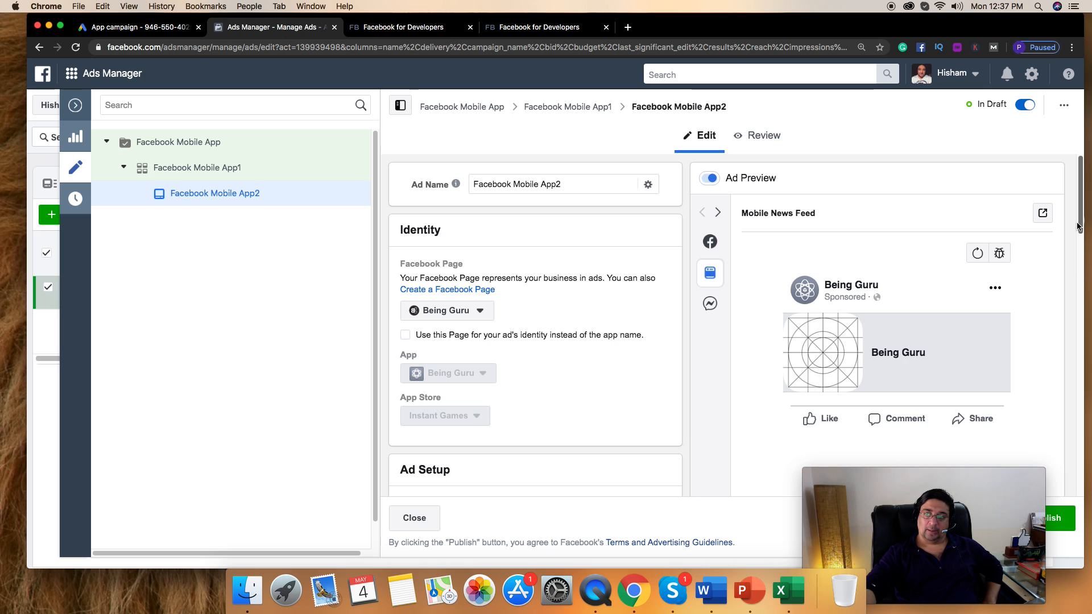
{"action": "left_click_drag", "start_coordinate": [1080, 214], "coordinate": [1083, 434]}
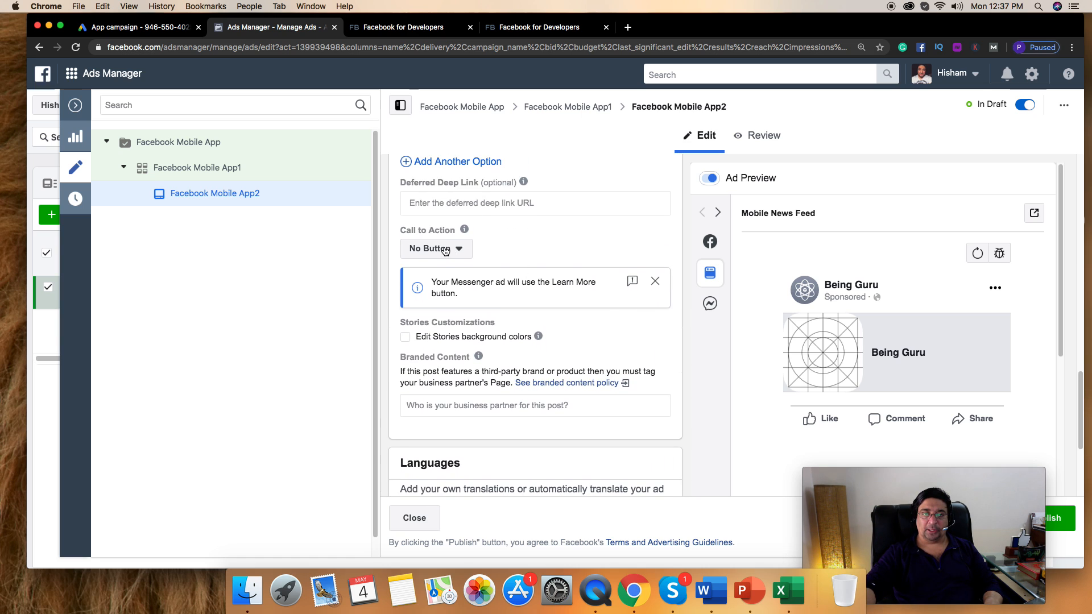
{"action": "left_click", "coordinate": [445, 251]}
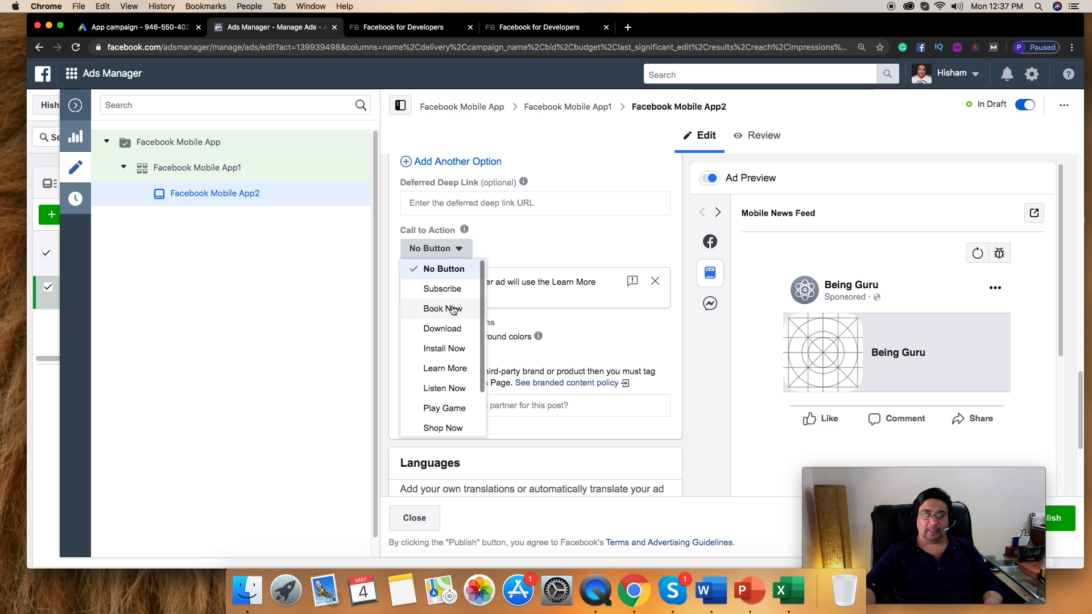
{"action": "left_click", "coordinate": [453, 356]}
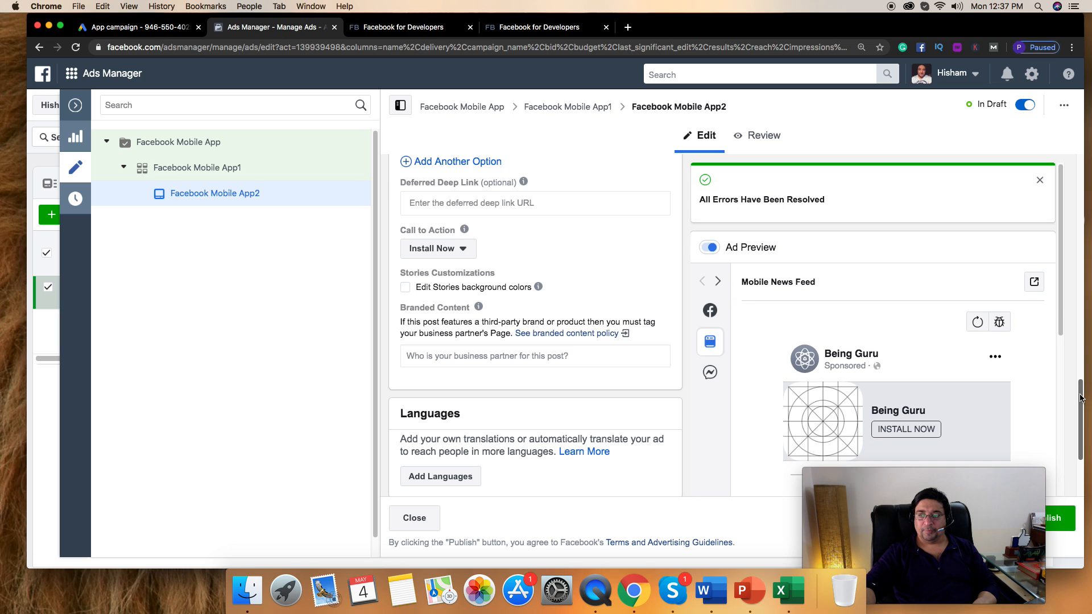
Examine the ad's languages, tracking, identity and media sections along with its Mobile News Feed preview
{"action": "left_click_drag", "start_coordinate": [1066, 292], "coordinate": [1086, 410]}
{"action": "scroll", "coordinate": [1084, 415], "scroll_direction": "down", "scroll_amount": 3}
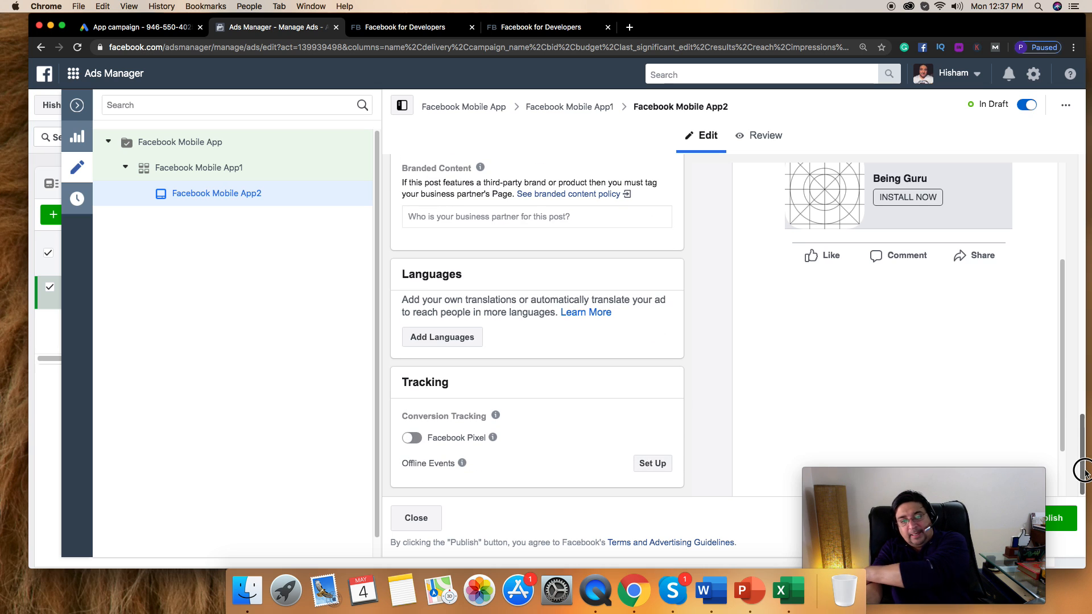
{"action": "left_click_drag", "start_coordinate": [1083, 471], "coordinate": [1047, 200]}
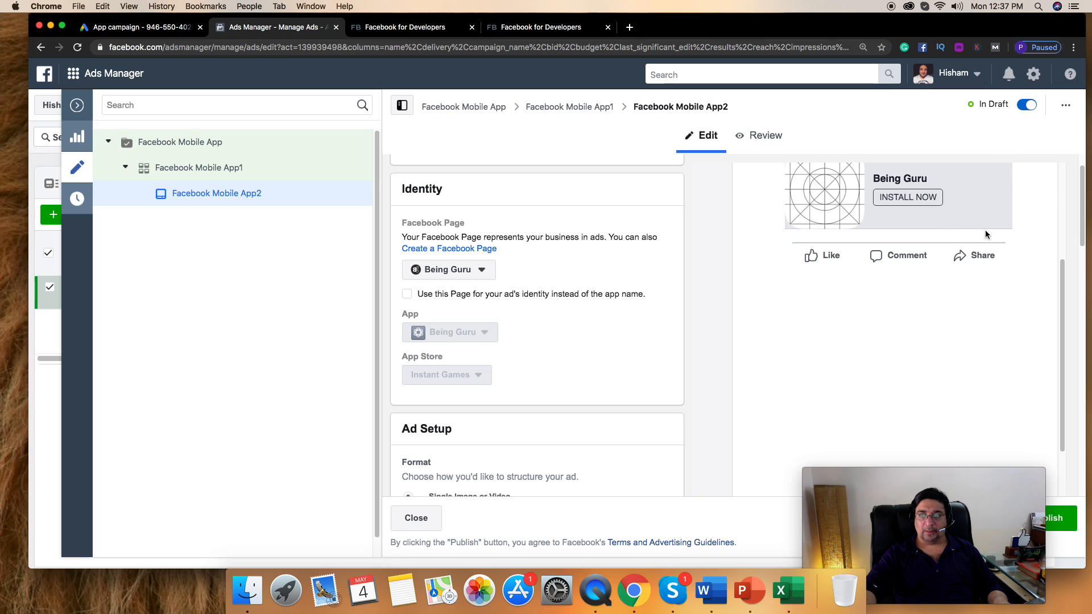
{"action": "left_click_drag", "start_coordinate": [1068, 275], "coordinate": [1086, 314]}
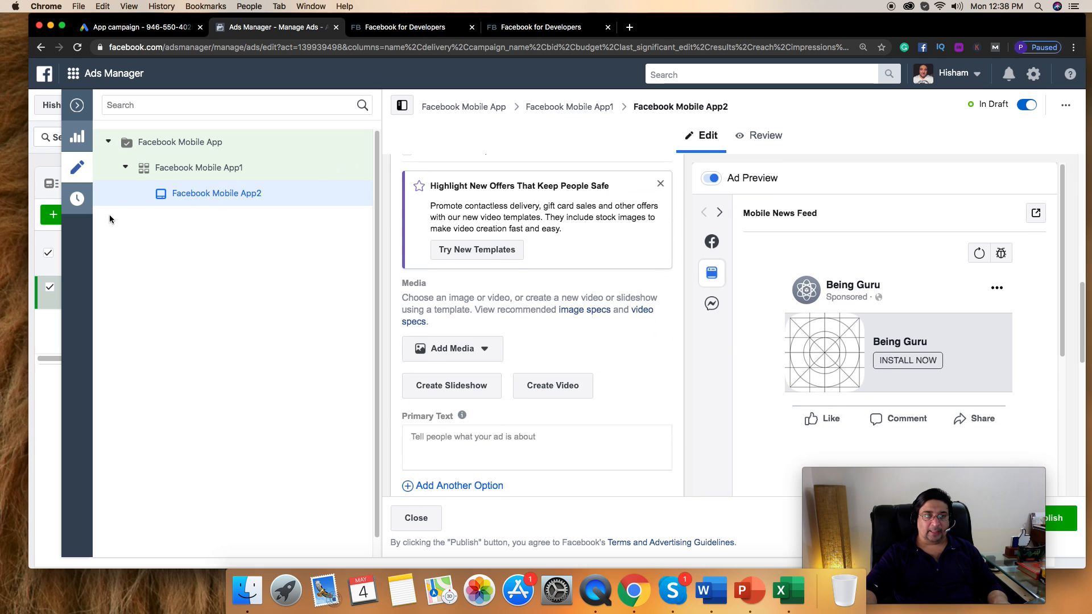
Open the Facebook Mobile App1 ad set's saved audience app-custom for editing and reveal its additional language and connection options
{"action": "left_click", "coordinate": [181, 170]}
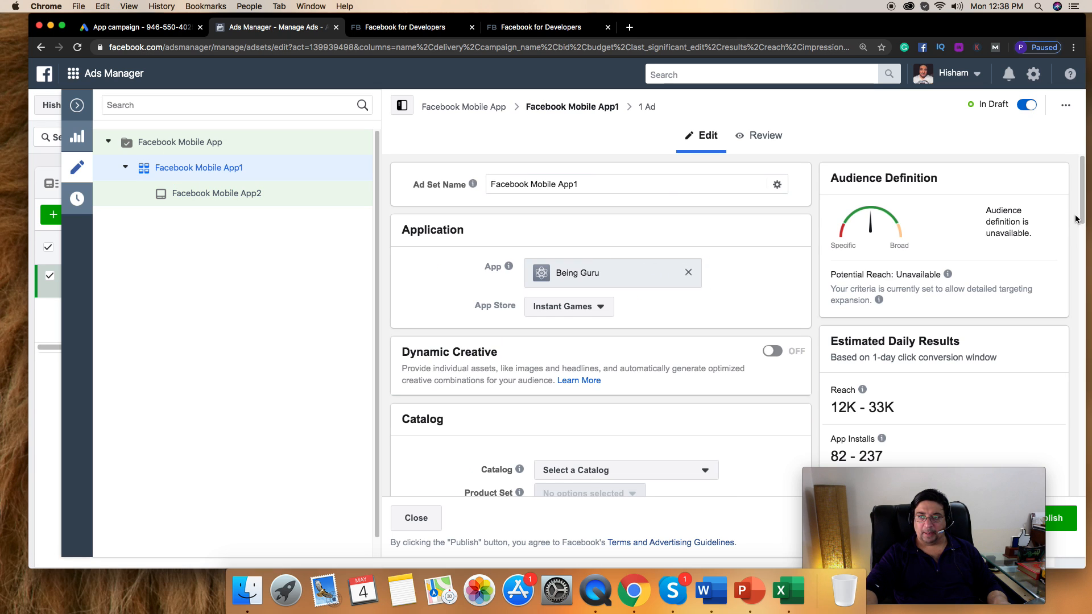
{"action": "left_click_drag", "start_coordinate": [1076, 219], "coordinate": [1083, 332]}
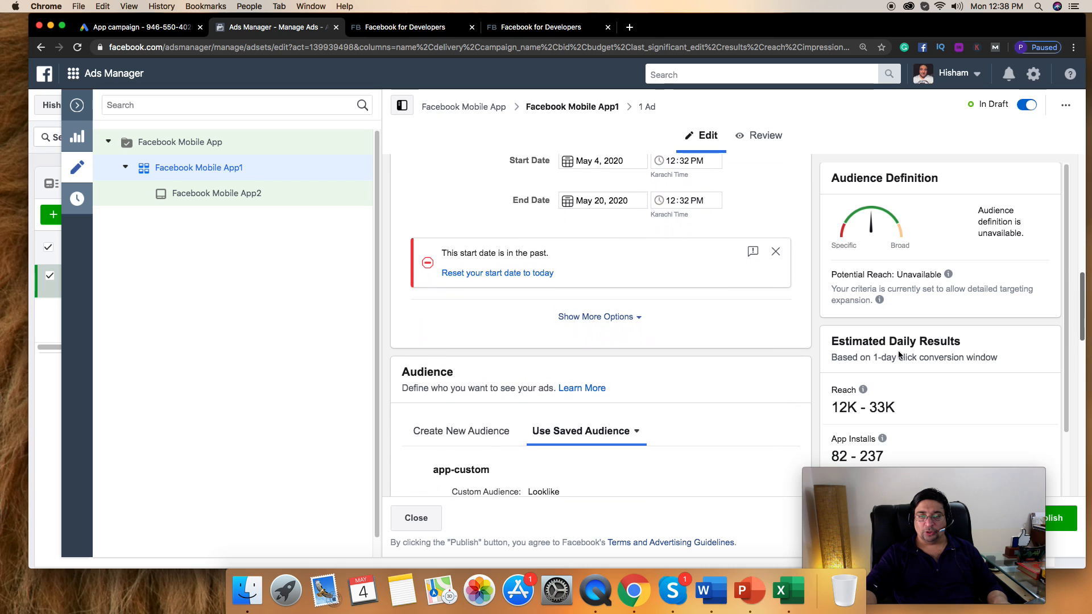
{"action": "left_click", "coordinate": [617, 318]}
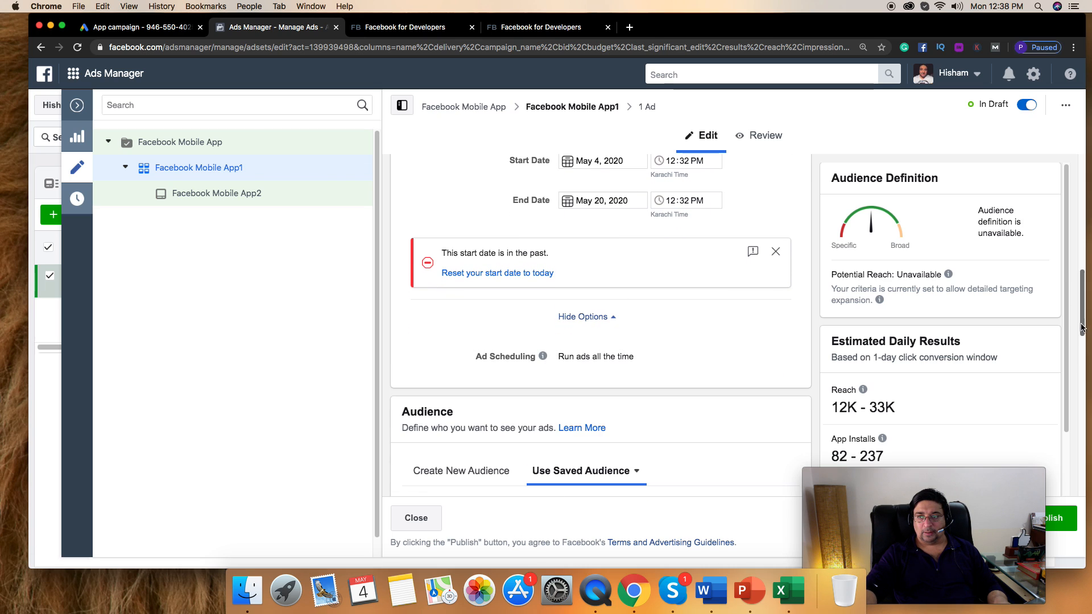
{"action": "left_click_drag", "start_coordinate": [1082, 327], "coordinate": [1085, 389]}
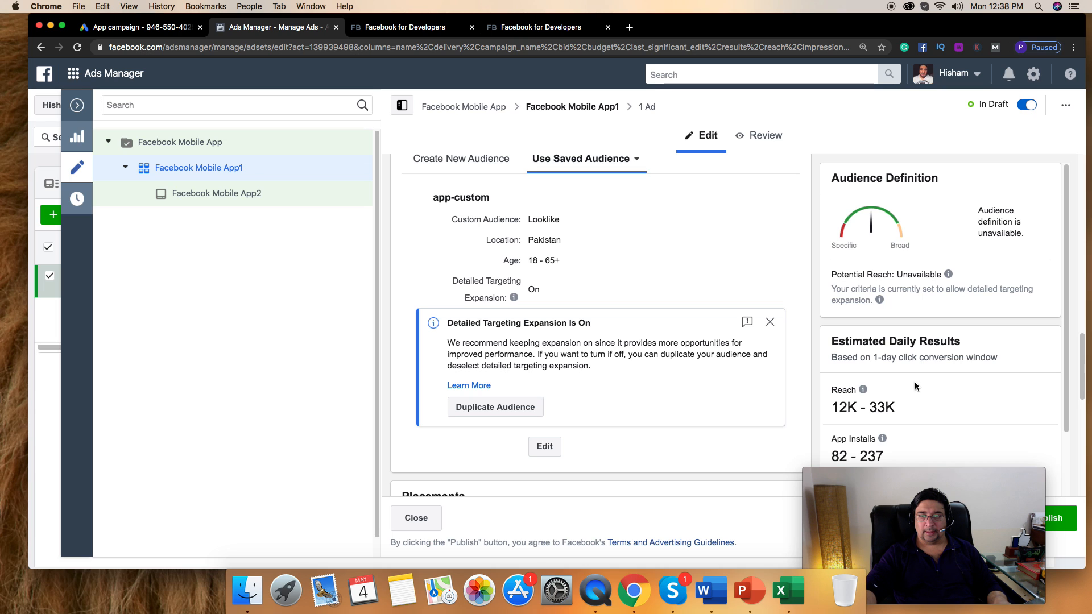
{"action": "left_click", "coordinate": [547, 449]}
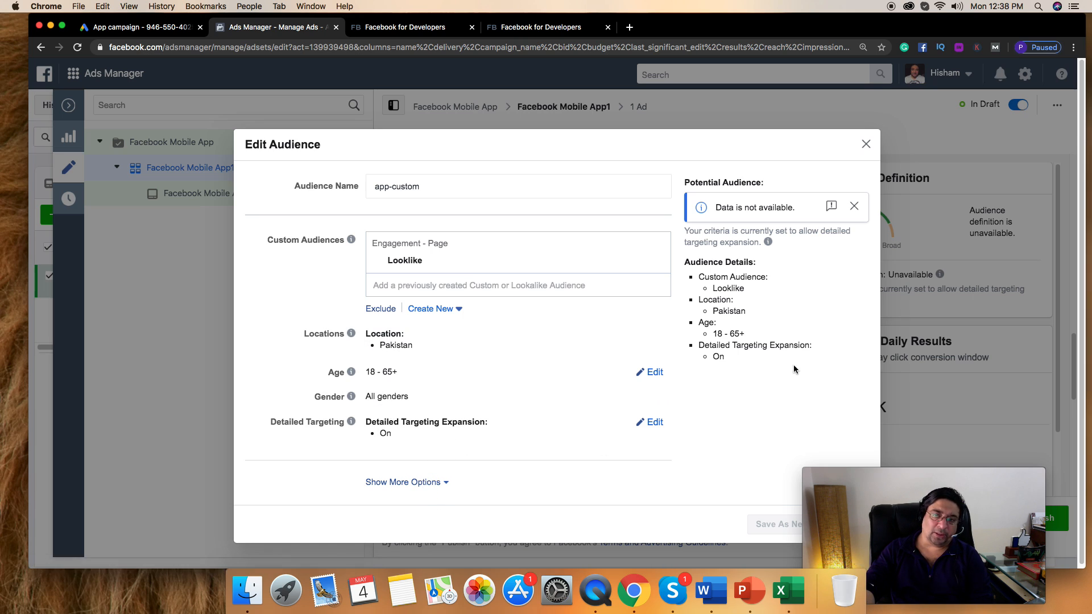
{"action": "left_click", "coordinate": [442, 482]}
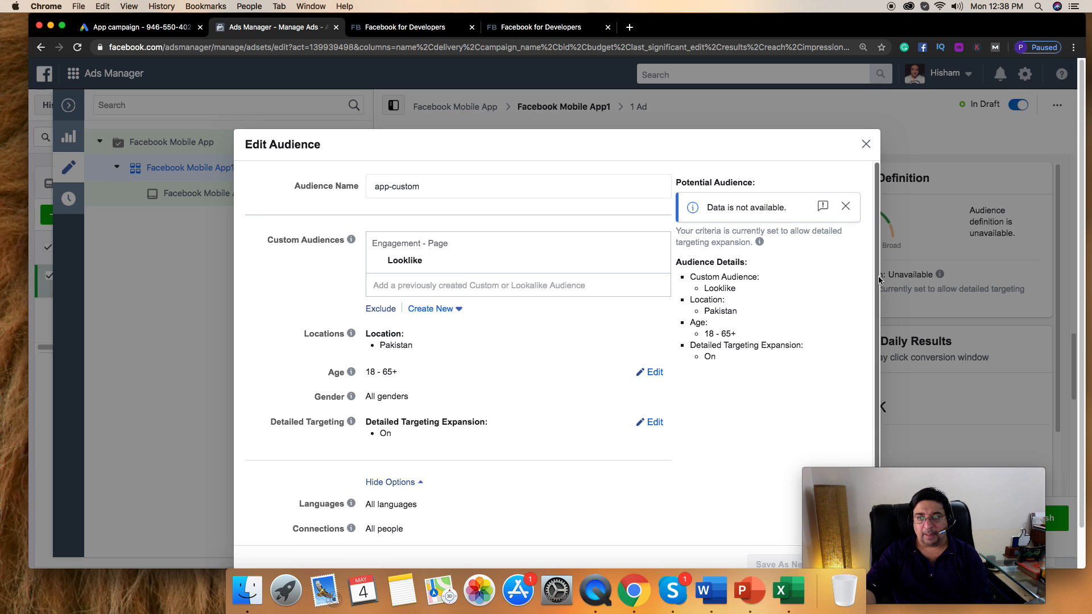
{"action": "scroll", "coordinate": [873, 336], "scroll_direction": "down", "scroll_amount": 1}
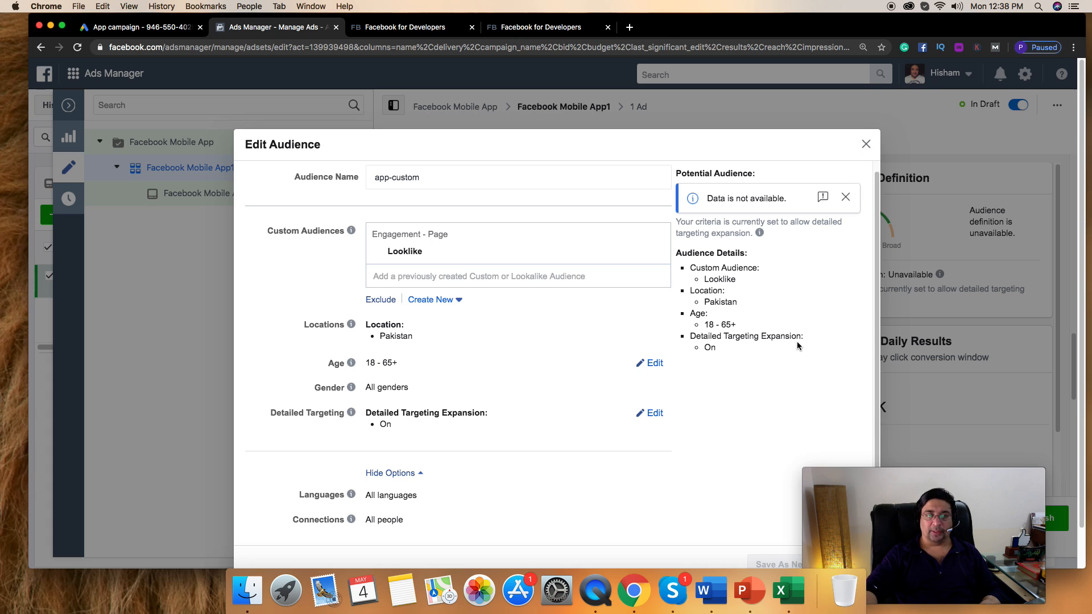
Add the interests Gaming, Golf (video game) and PlayStation VR to the audience's detailed targeting
{"action": "left_click", "coordinate": [654, 414]}
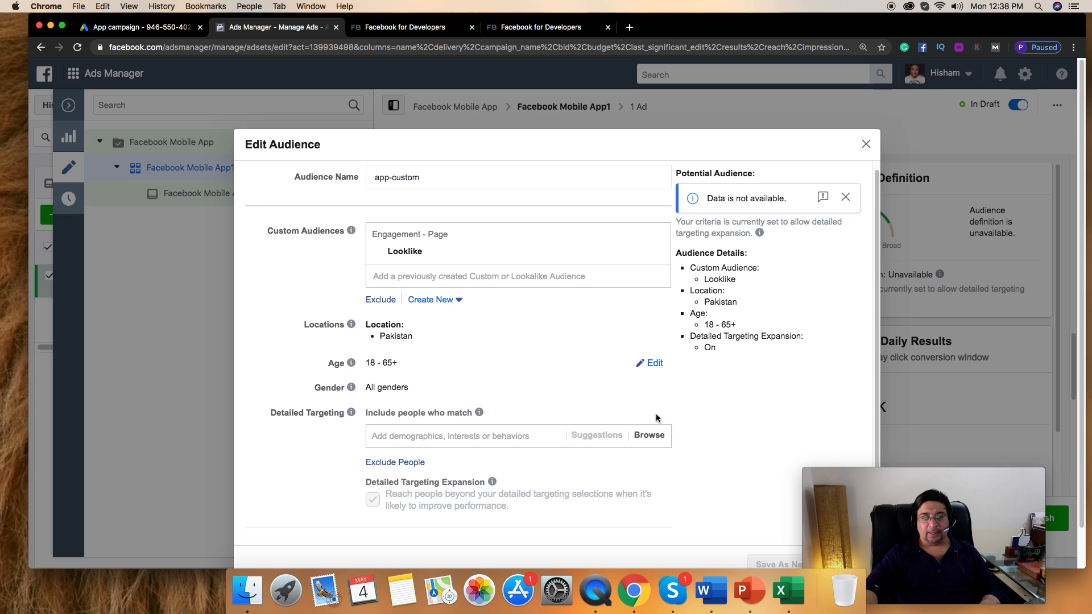
{"action": "left_click", "coordinate": [467, 437]}
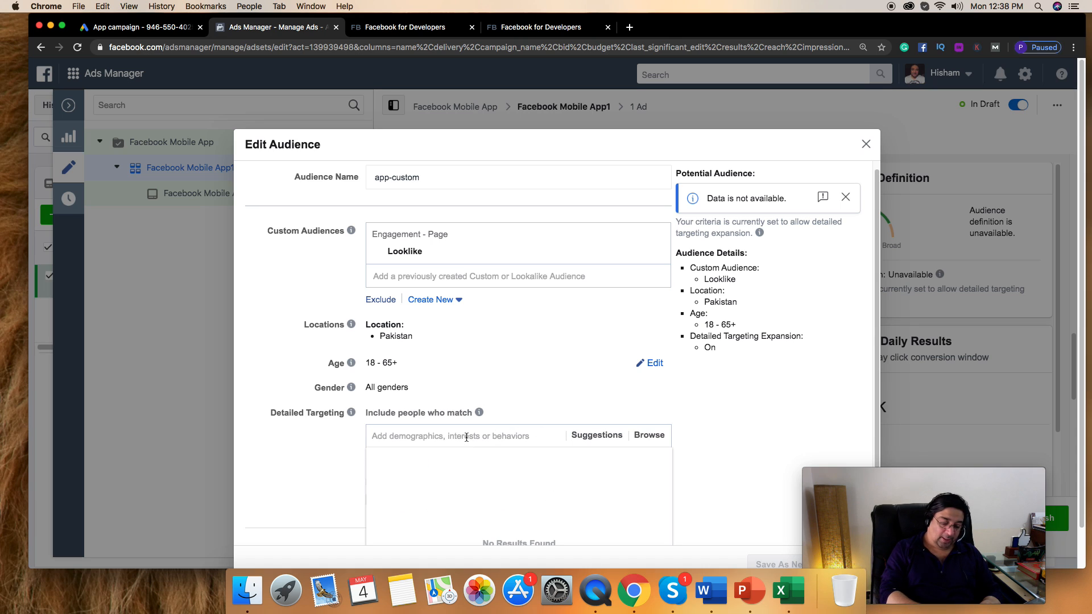
{"action": "type", "text": "gaming"}
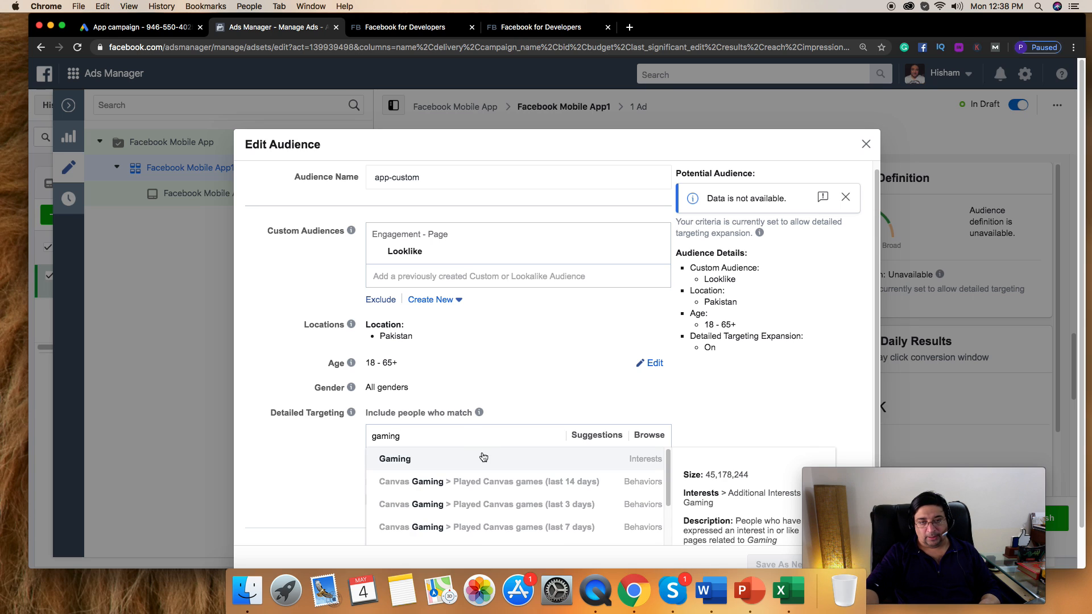
{"action": "left_click", "coordinate": [479, 461]}
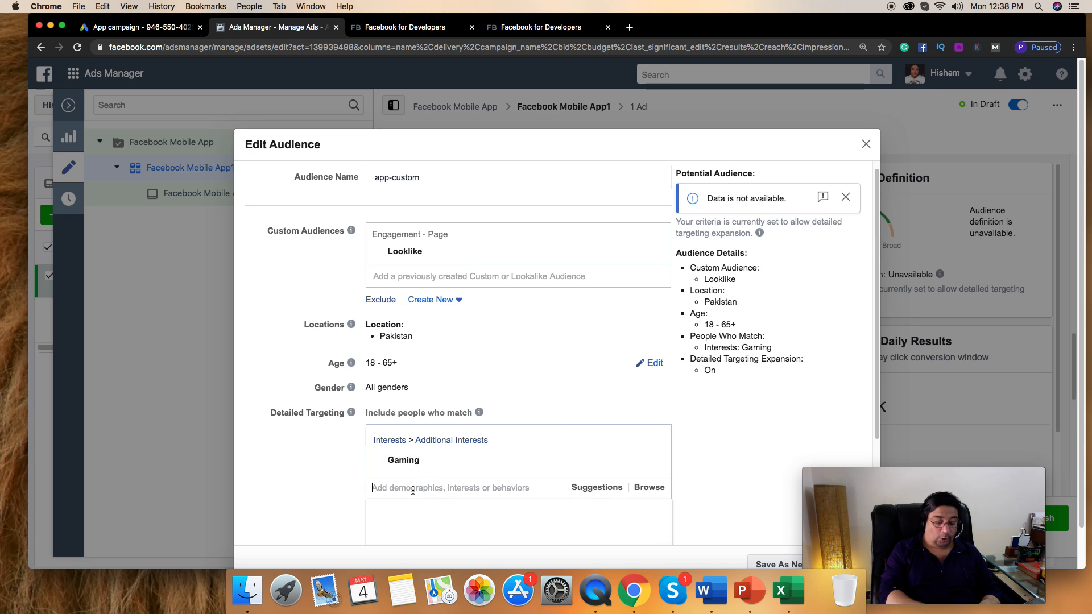
{"action": "type", "text": "golf game"}
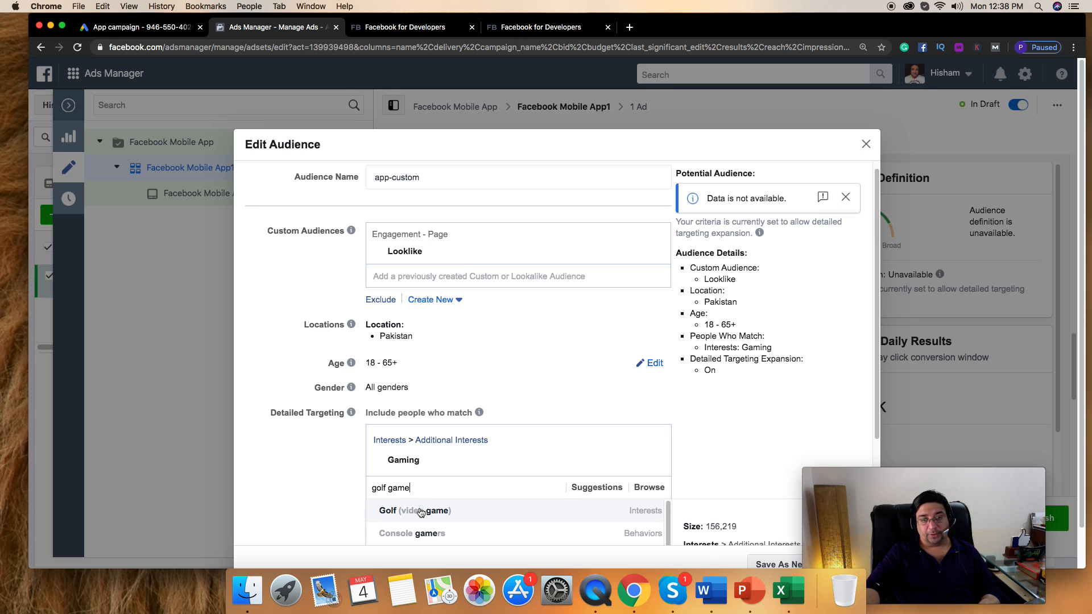
{"action": "left_click", "coordinate": [421, 512]}
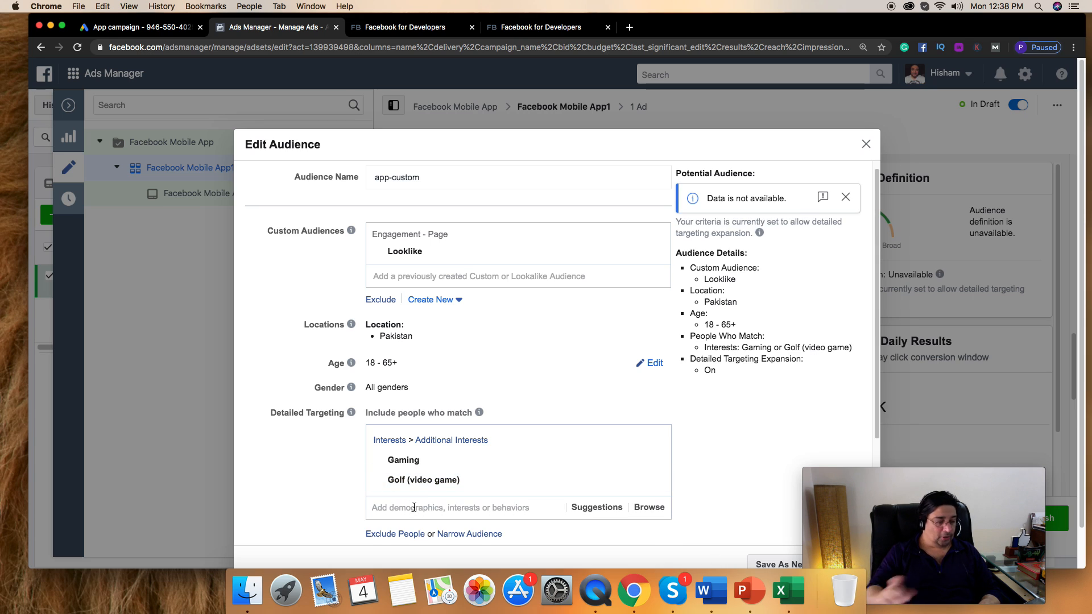
{"action": "type", "text": "vr gam"}
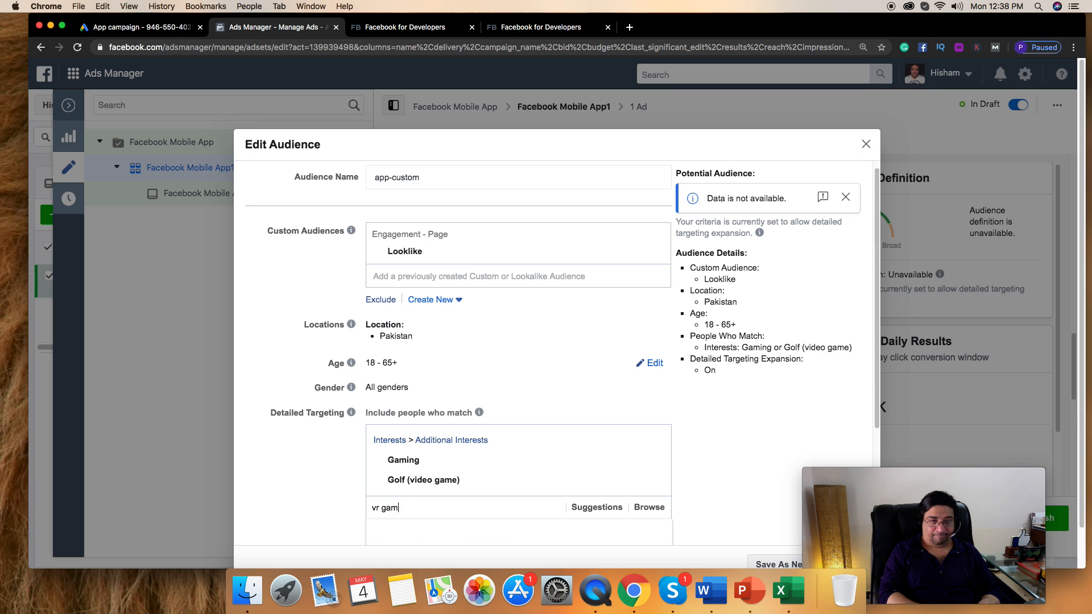
{"action": "type", "text": "e"}
{"action": "left_click", "coordinate": [429, 528]}
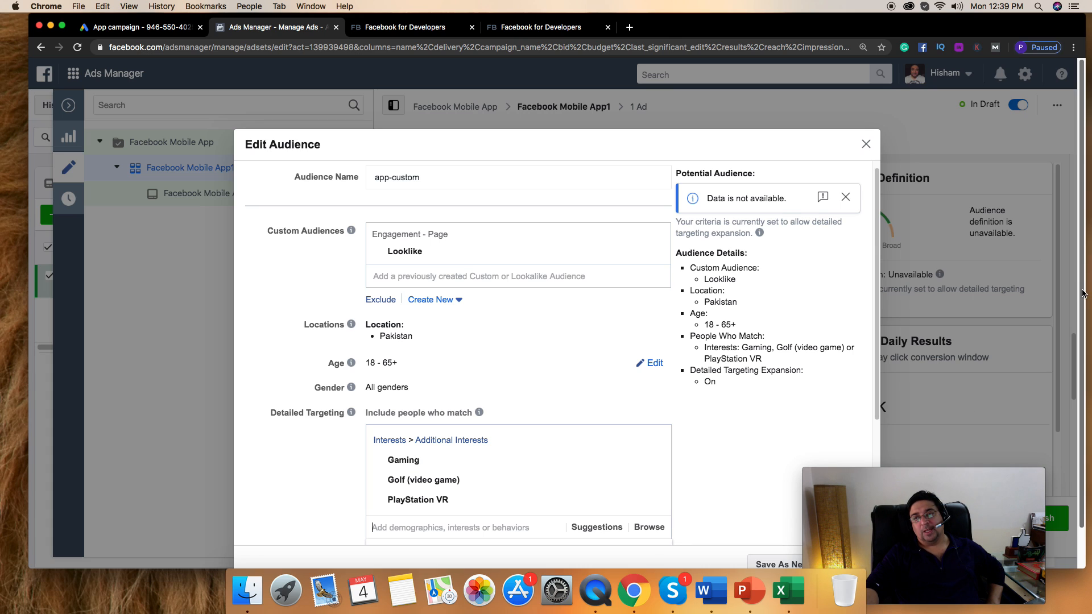
{"action": "scroll", "coordinate": [1086, 341], "scroll_direction": "down", "scroll_amount": 2}
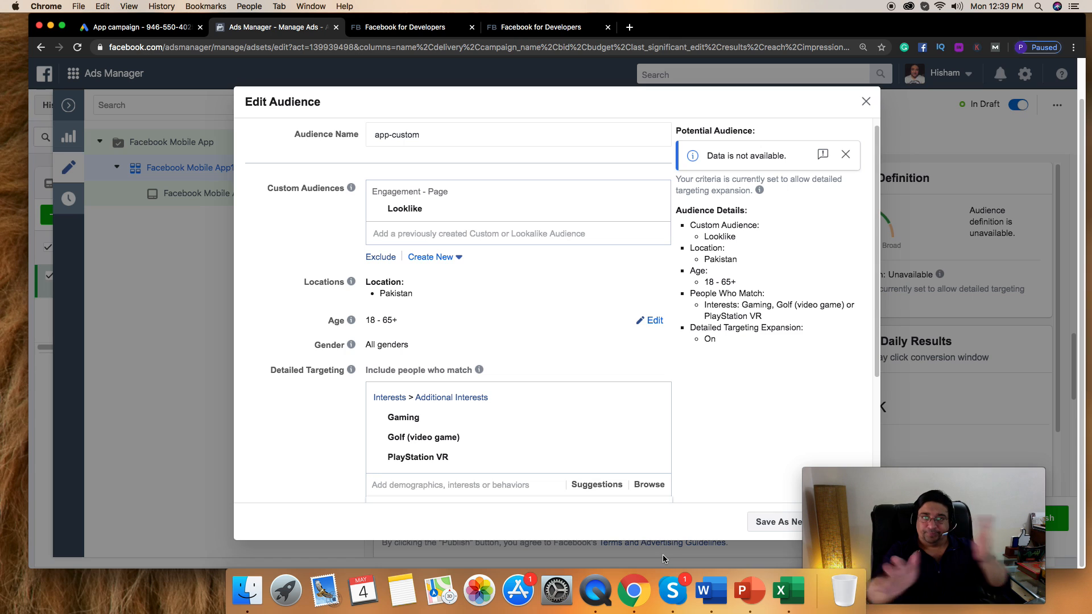
{"action": "right_click", "coordinate": [592, 592]}
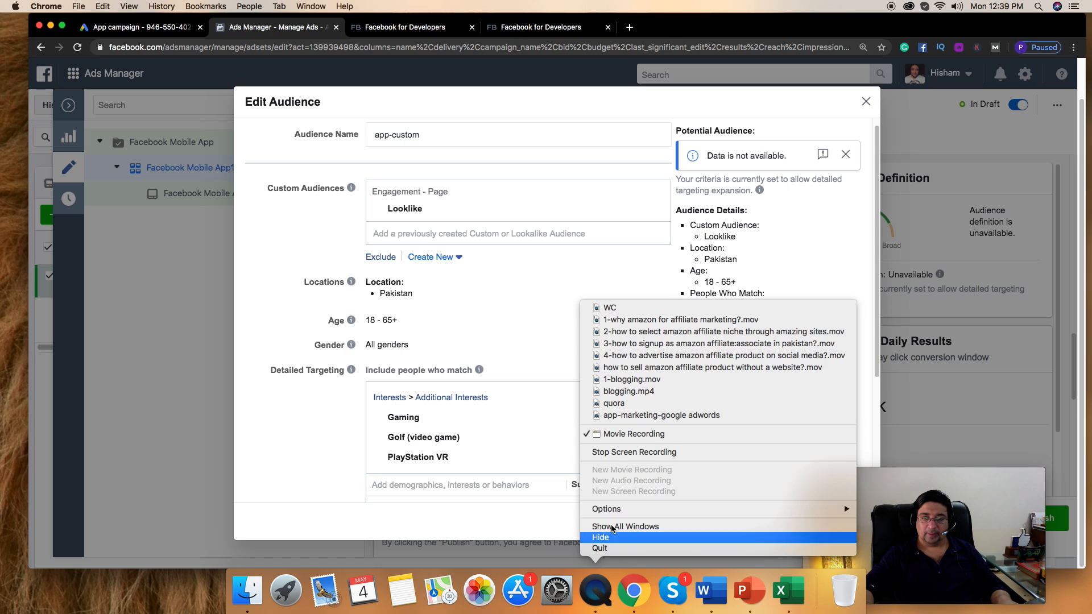